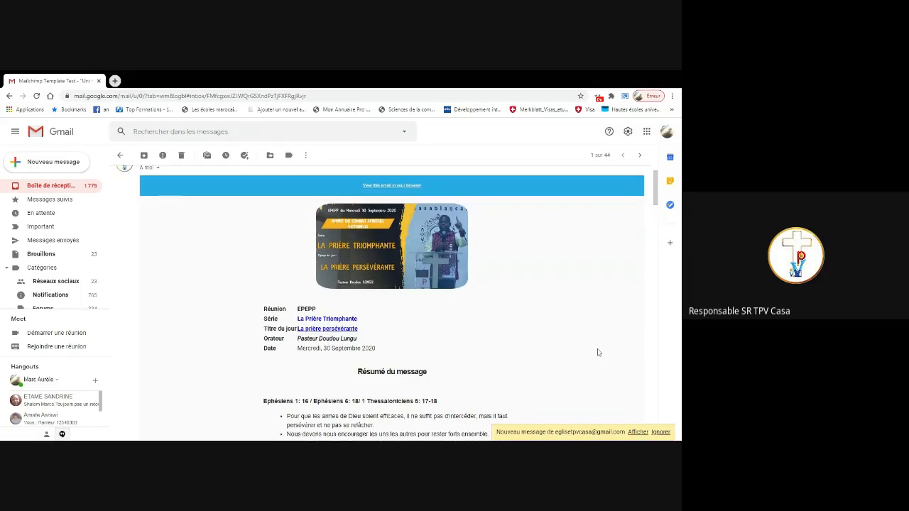
# Examine the banner image, meeting details and start of the message summary in the first Mailchimp test email
pyautogui.scroll(-4, 597, 352)
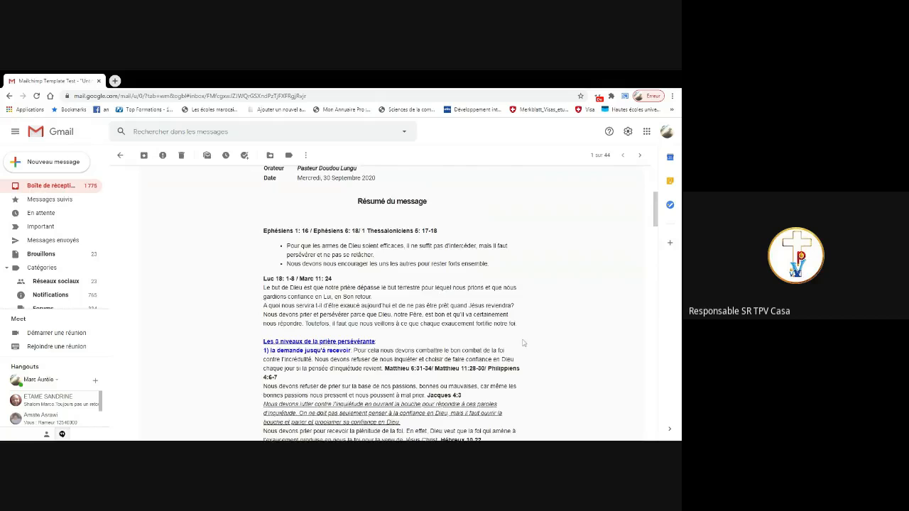
pyautogui.scroll(5, 522, 340)
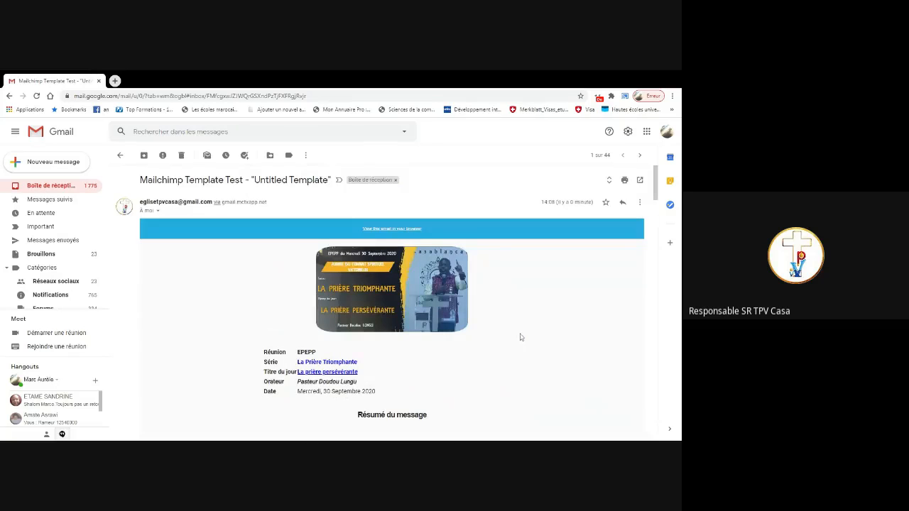
pyautogui.scroll(-1, 520, 337)
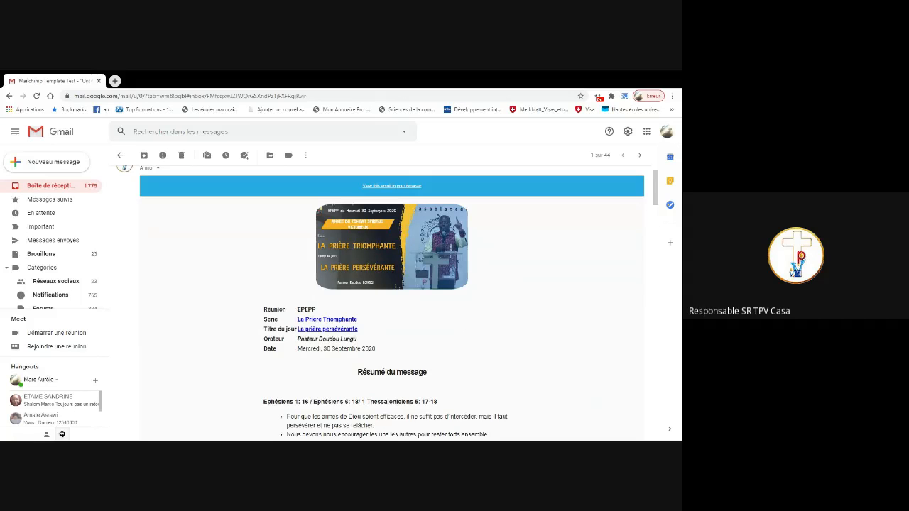
pyautogui.scroll(-1, 519, 337)
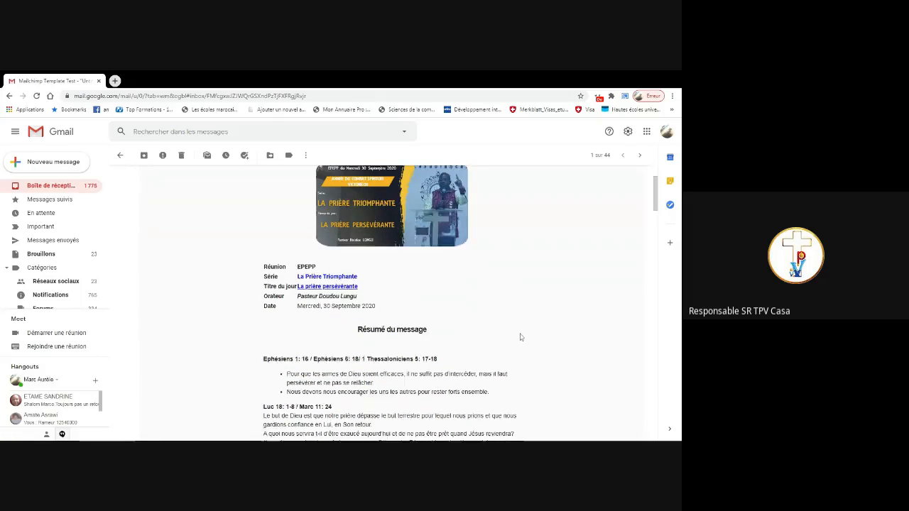
pyautogui.scroll(1, 520, 337)
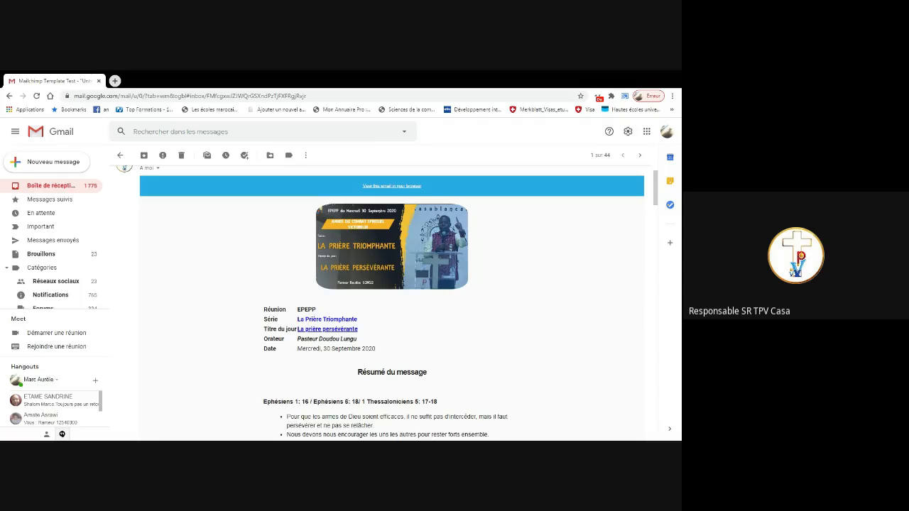
pyautogui.scroll(2, 481, 348)
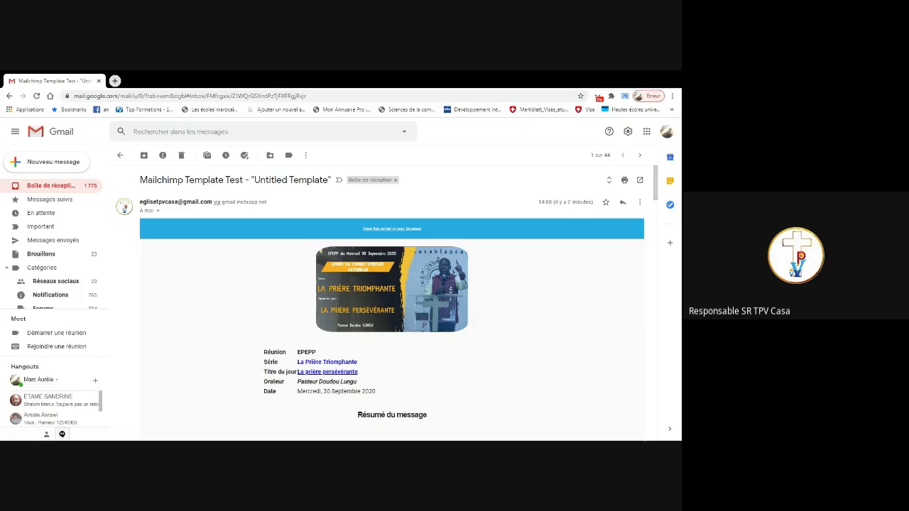
# Test the "La prière persévérante" title link by opening its YouTube video, and close the video page again
pyautogui.scroll(-2, 484, 329)
pyautogui.scroll(-1, 486, 330)
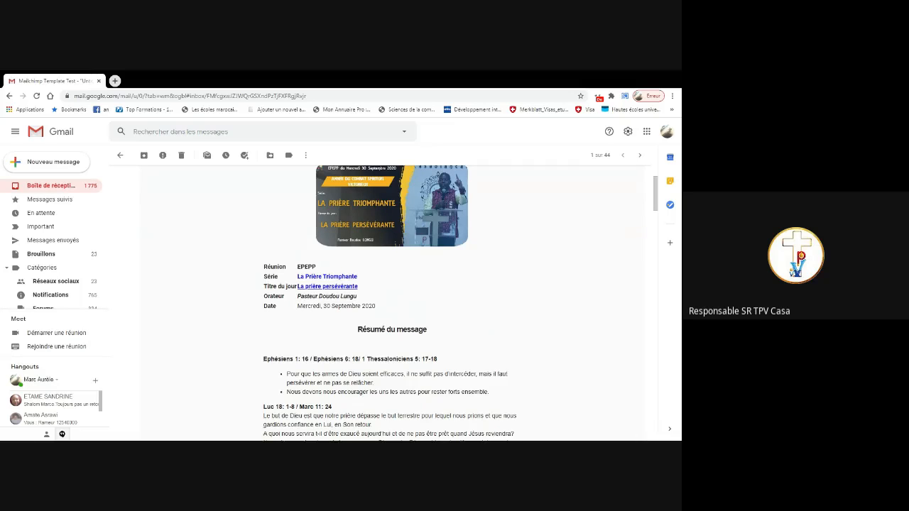
pyautogui.click(335, 287)
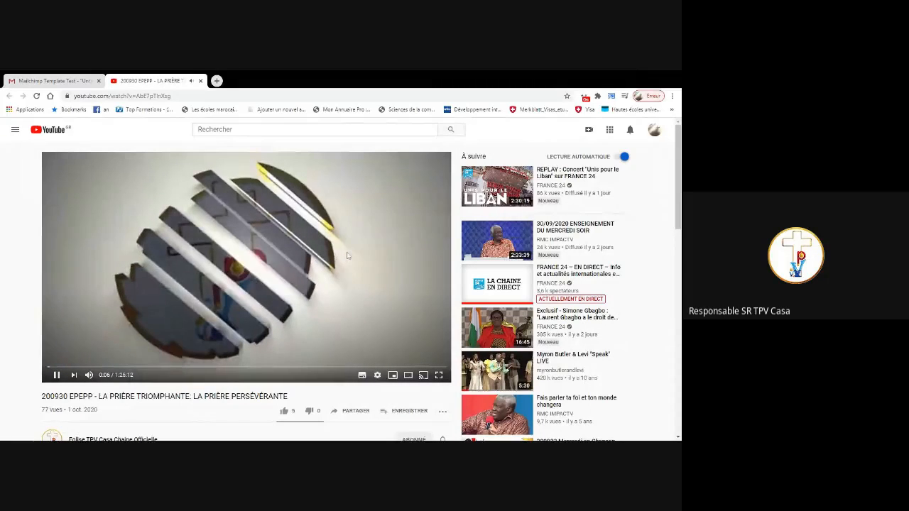
pyautogui.click(200, 81)
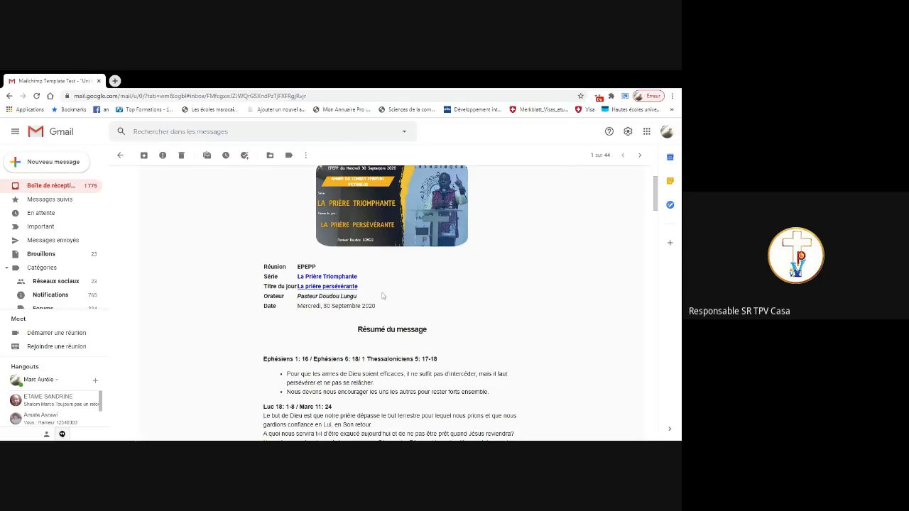
# Look over the first test email's whole message summary down to the church logo, and return to the meeting details
pyautogui.scroll(-1, 483, 290)
pyautogui.scroll(-1, 485, 291)
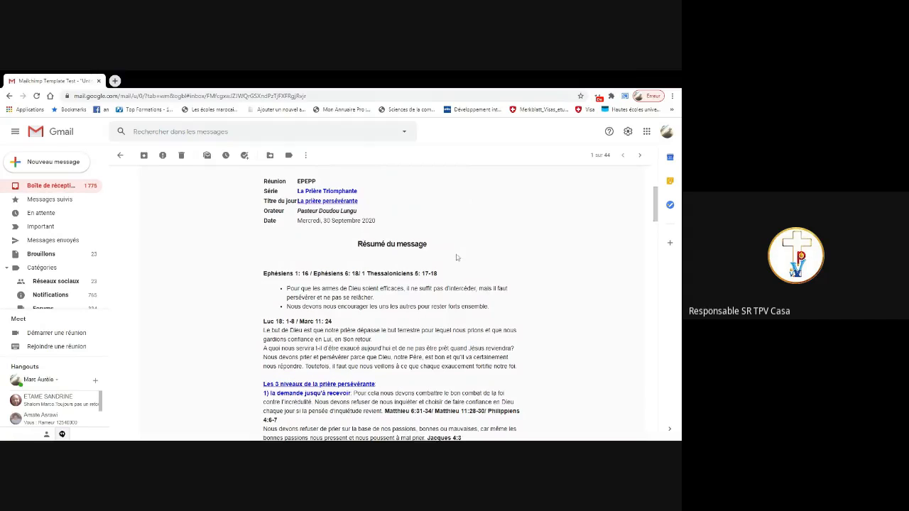
pyautogui.scroll(-2, 472, 264)
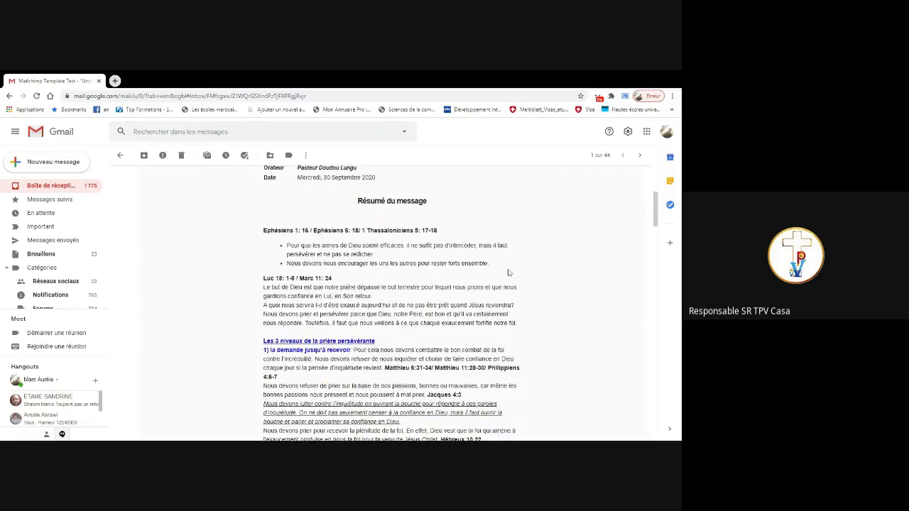
pyautogui.scroll(-8, 509, 272)
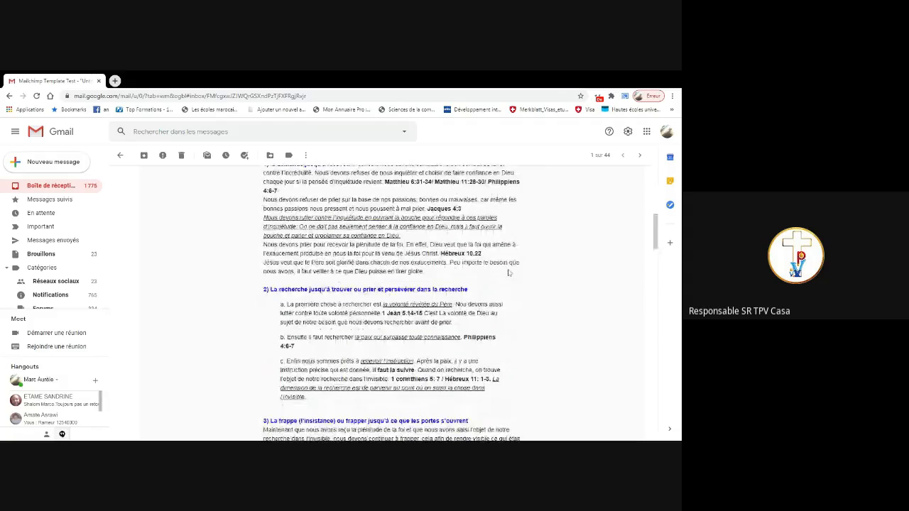
pyautogui.scroll(-4, 508, 272)
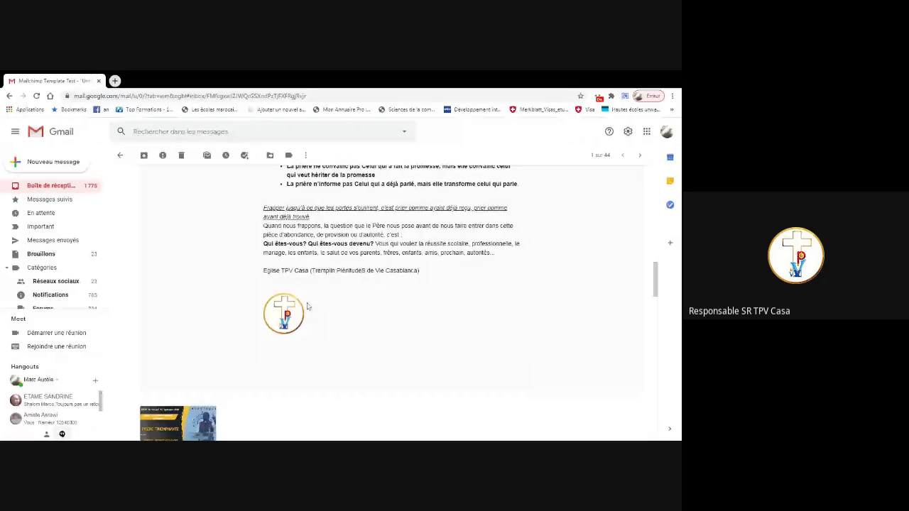
pyautogui.scroll(-1, 486, 265)
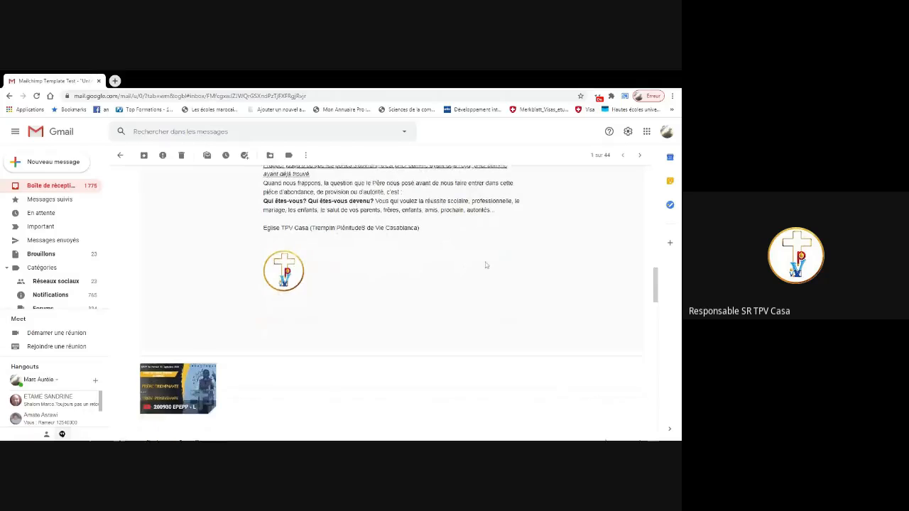
pyautogui.scroll(3, 486, 264)
pyautogui.scroll(5, 487, 264)
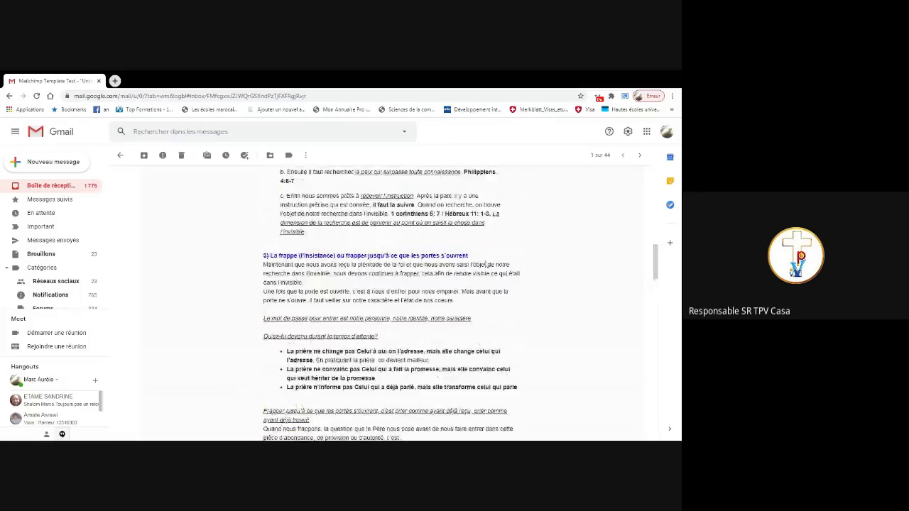
pyautogui.scroll(5, 486, 265)
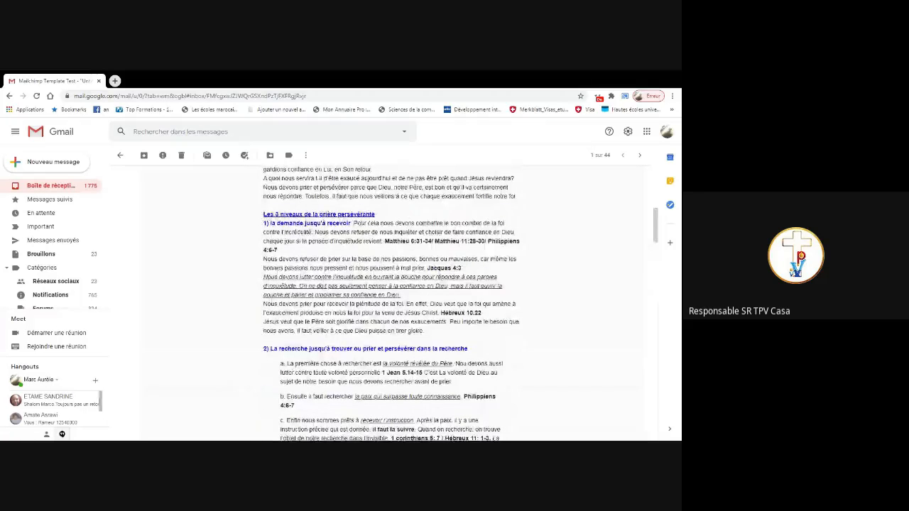
pyautogui.scroll(1, 487, 264)
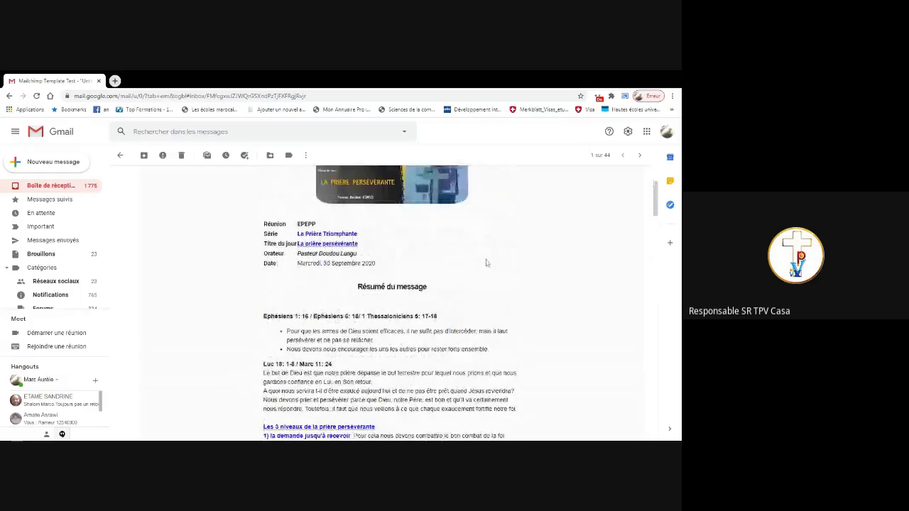
# Review the three numbered prayer sections, the church signature and the logo closing the first test email
pyautogui.scroll(-1, 486, 263)
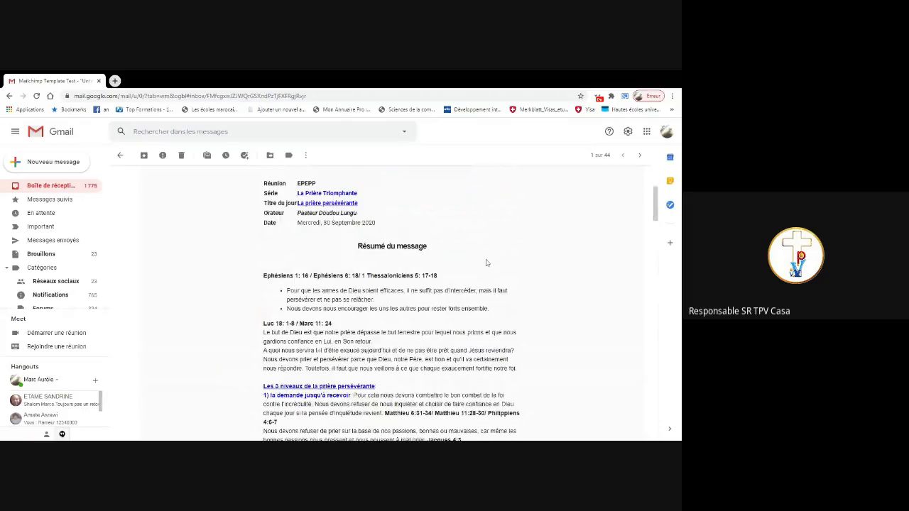
pyautogui.scroll(-1, 486, 263)
pyautogui.scroll(-4, 487, 264)
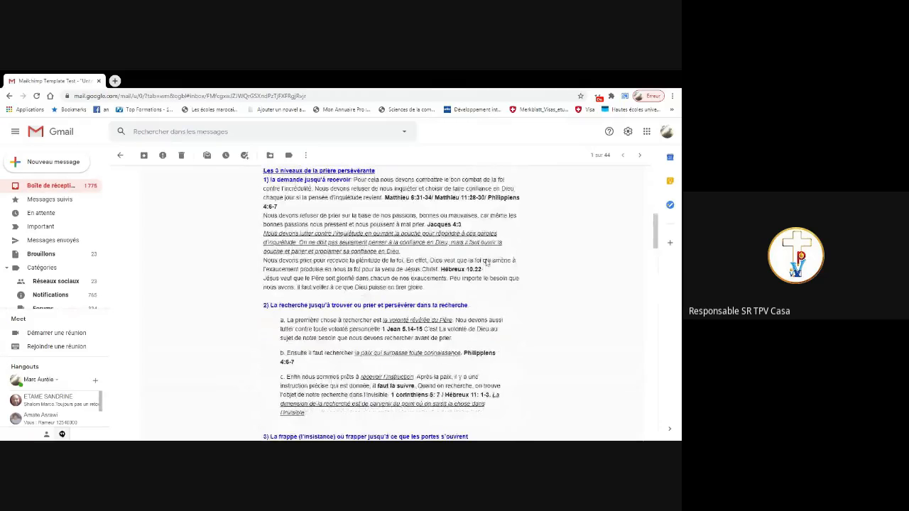
pyautogui.scroll(-1, 486, 263)
pyautogui.scroll(-3, 486, 263)
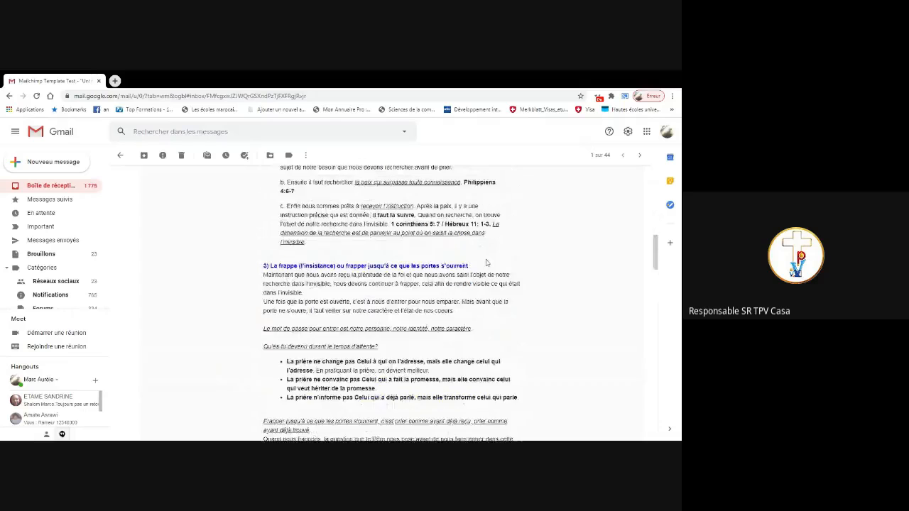
pyautogui.scroll(-3, 487, 264)
pyautogui.scroll(-2, 487, 263)
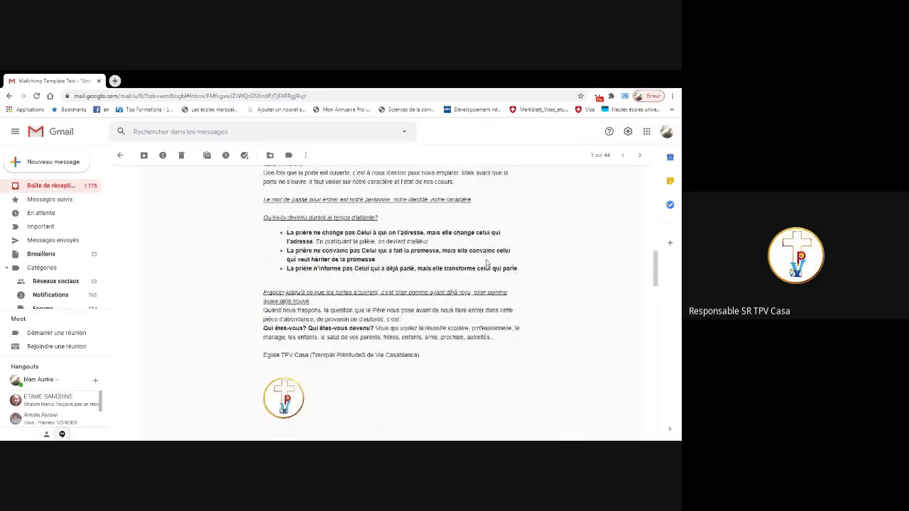
pyautogui.scroll(-1, 306, 352)
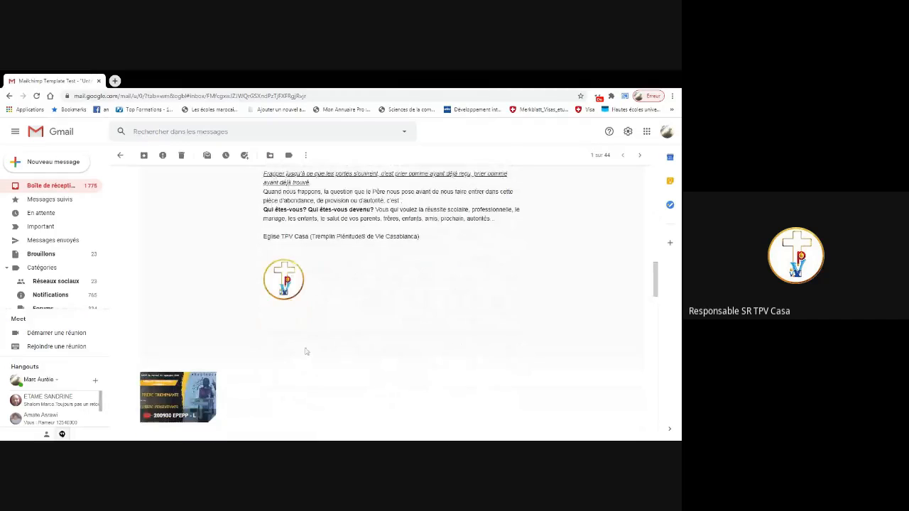
pyautogui.scroll(-1, 306, 351)
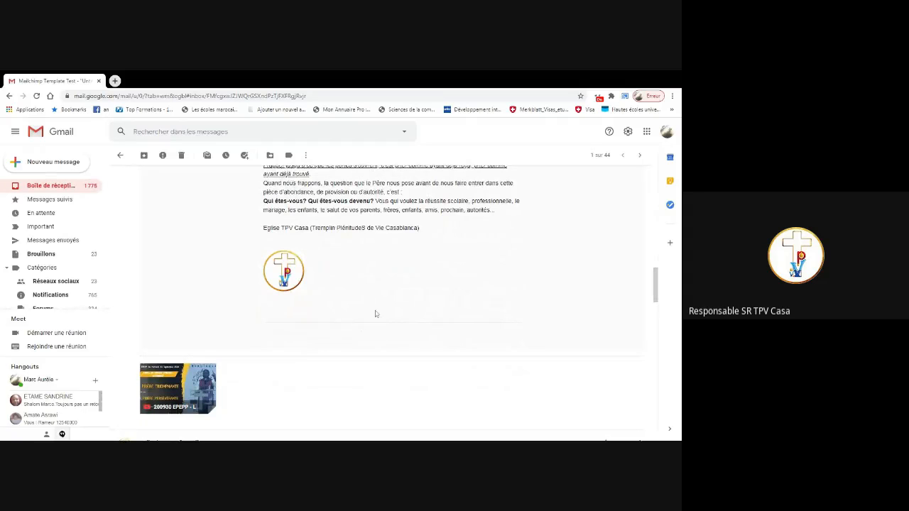
# Go on to the second test email in the conversation and examine its large banner image and the headings beneath
pyautogui.scroll(-2, 433, 307)
pyautogui.scroll(1, 433, 307)
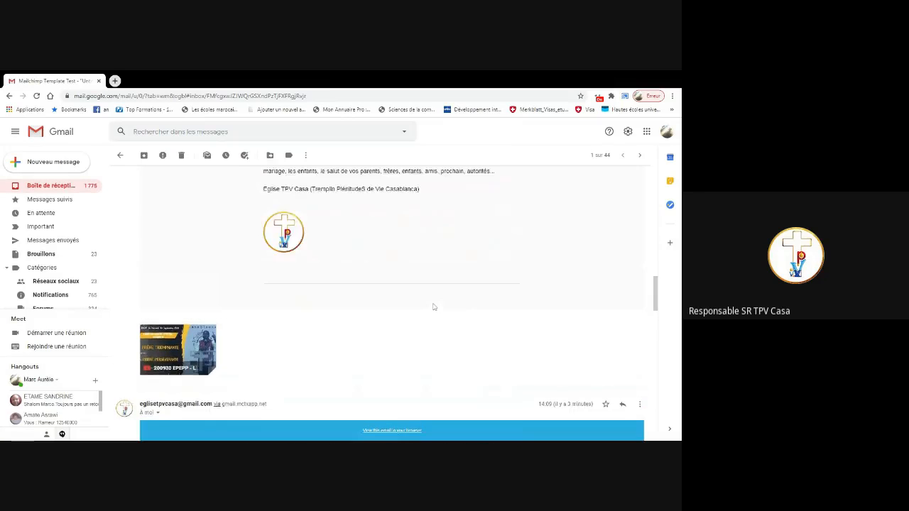
pyautogui.scroll(-1, 433, 307)
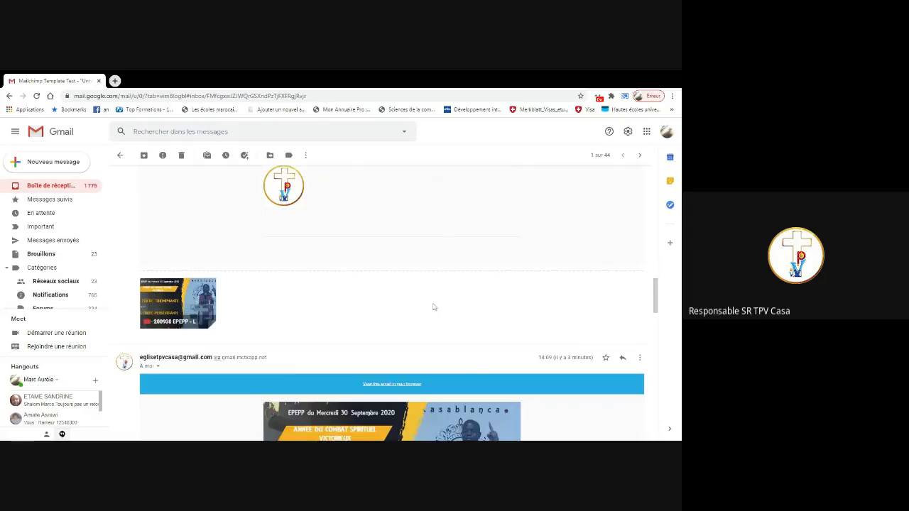
pyautogui.scroll(-2, 434, 307)
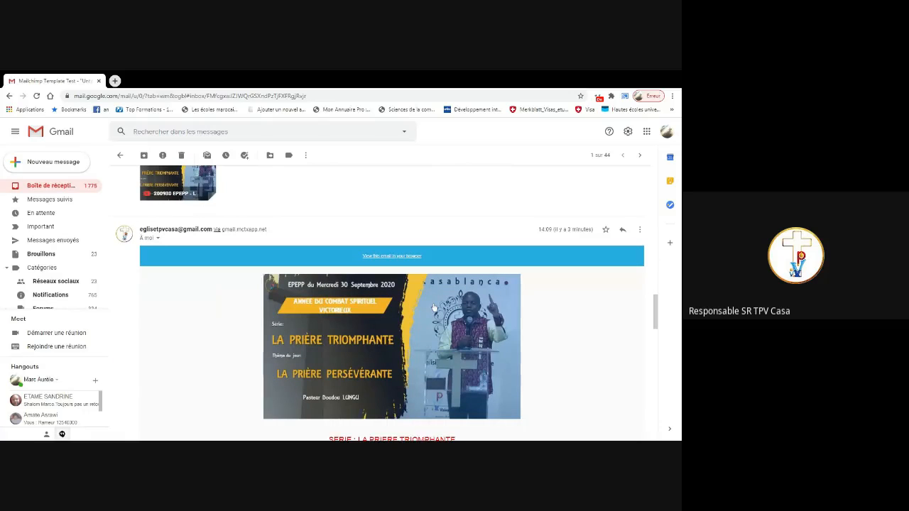
pyautogui.scroll(-1, 434, 306)
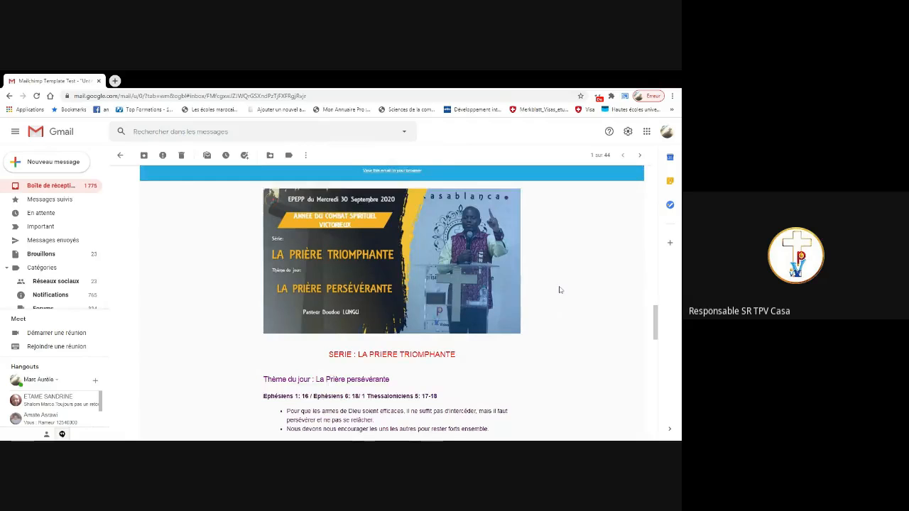
pyautogui.scroll(-1, 560, 290)
pyautogui.scroll(1, 559, 290)
pyautogui.click(471, 288)
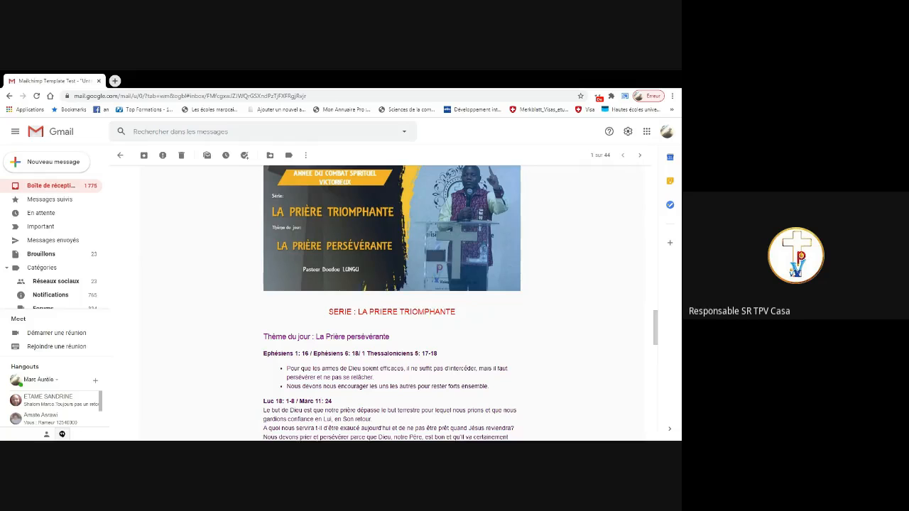
# Inspect the second email's body text formatting and highlight the series title "LA PRIERE TRIOMPHANTE" temporarily
pyautogui.scroll(-3, 474, 318)
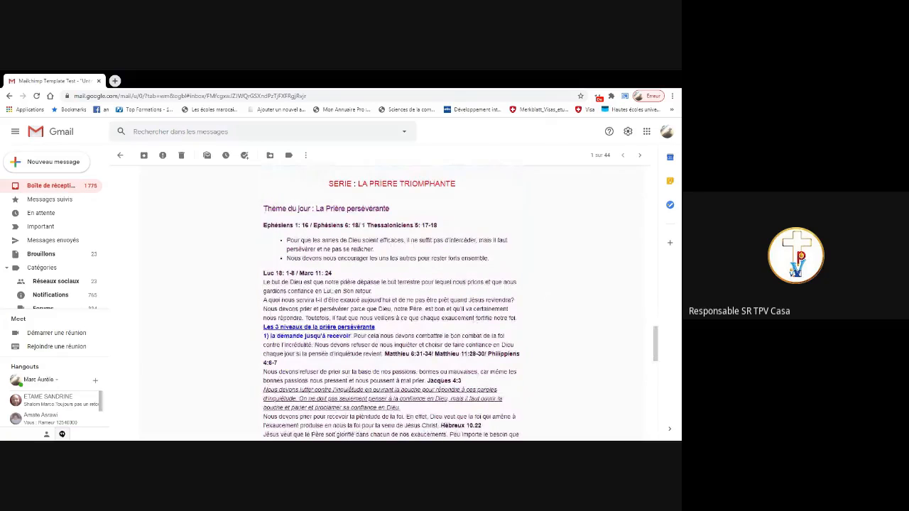
pyautogui.scroll(-3, 474, 318)
pyautogui.scroll(3, 474, 319)
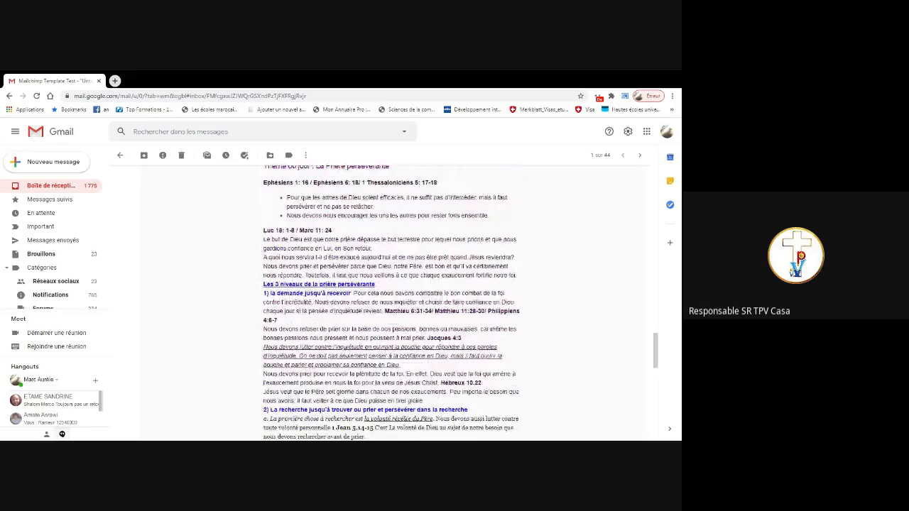
pyautogui.scroll(2, 474, 318)
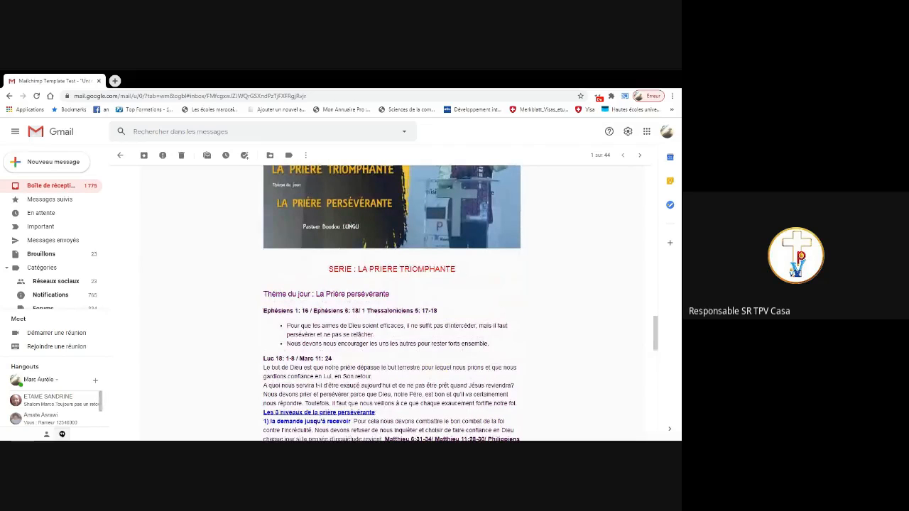
pyautogui.moveTo(458, 270); pyautogui.dragTo(357, 269)
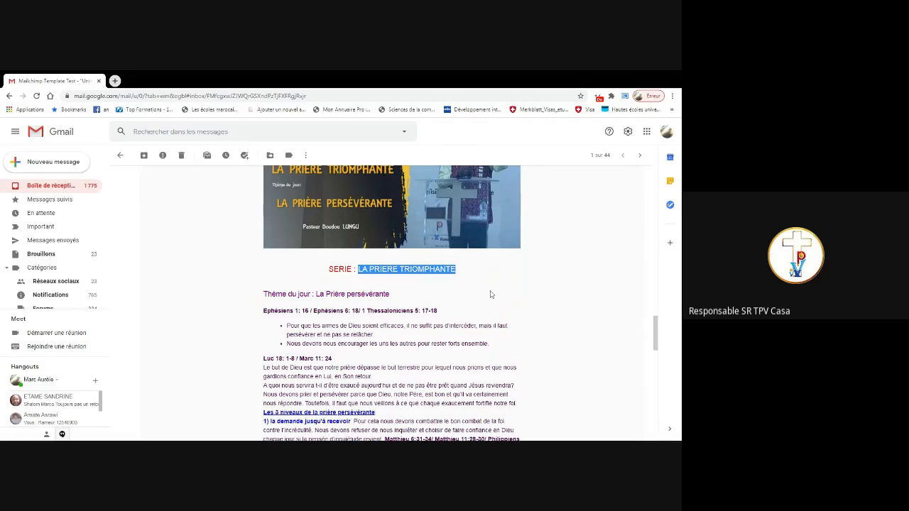
pyautogui.click(487, 288)
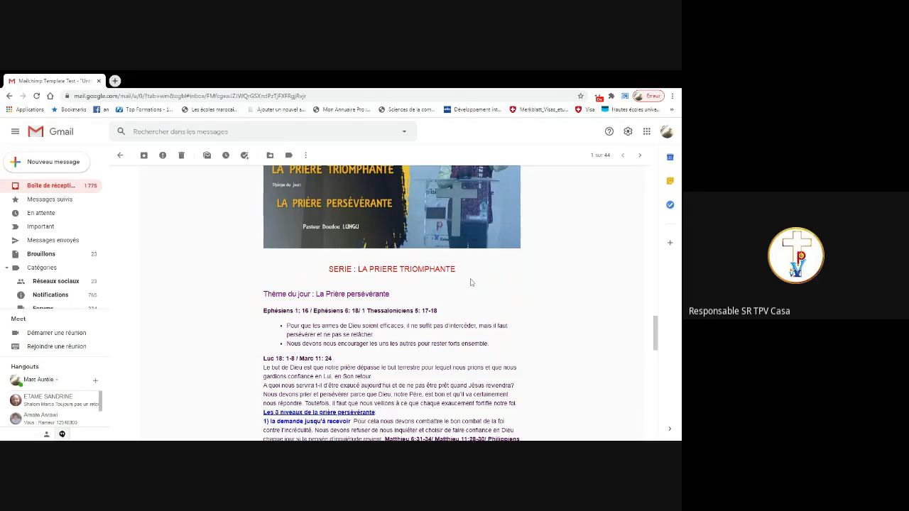
# Test the Facebook link in the second test email's footer by opening the church's page
pyautogui.scroll(-1, 475, 281)
pyautogui.scroll(-10, 477, 279)
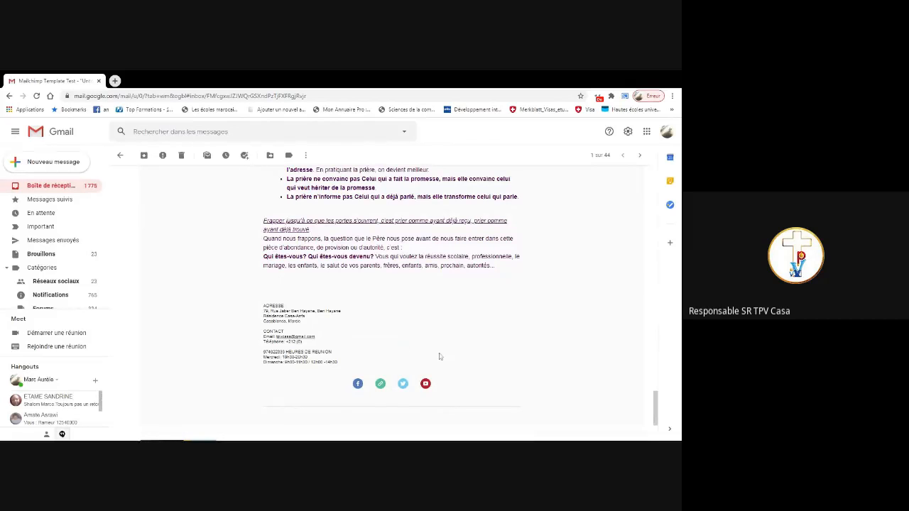
pyautogui.click(357, 384)
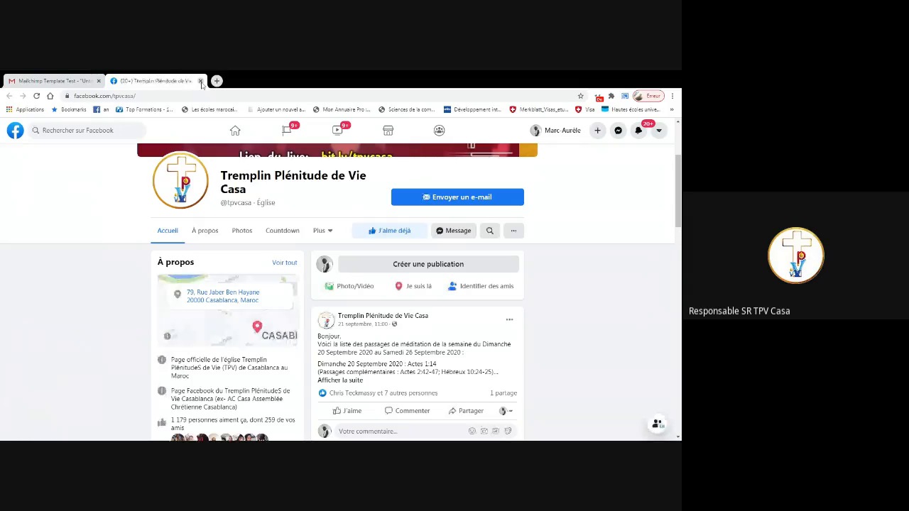
# Leave the Facebook page and test the website, Twitter and YouTube links in the second email's footer, closing each opened page
pyautogui.click(200, 82)
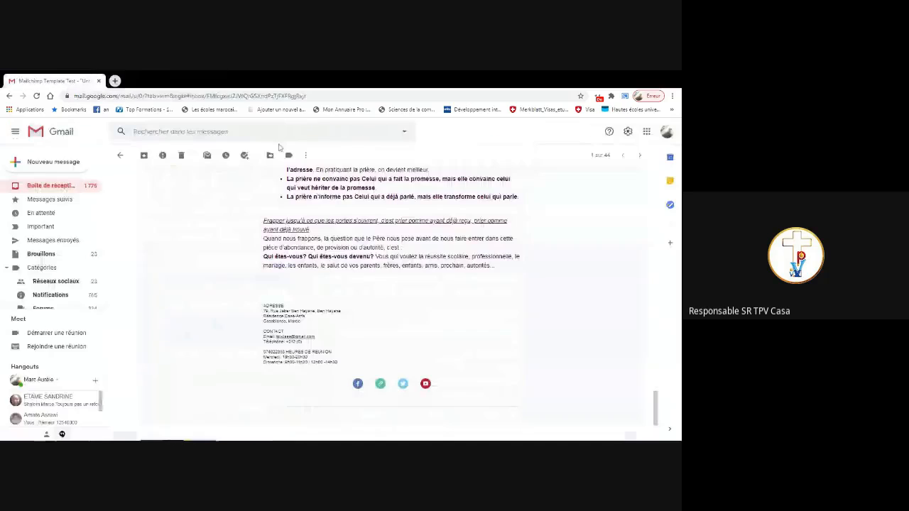
pyautogui.click(382, 379)
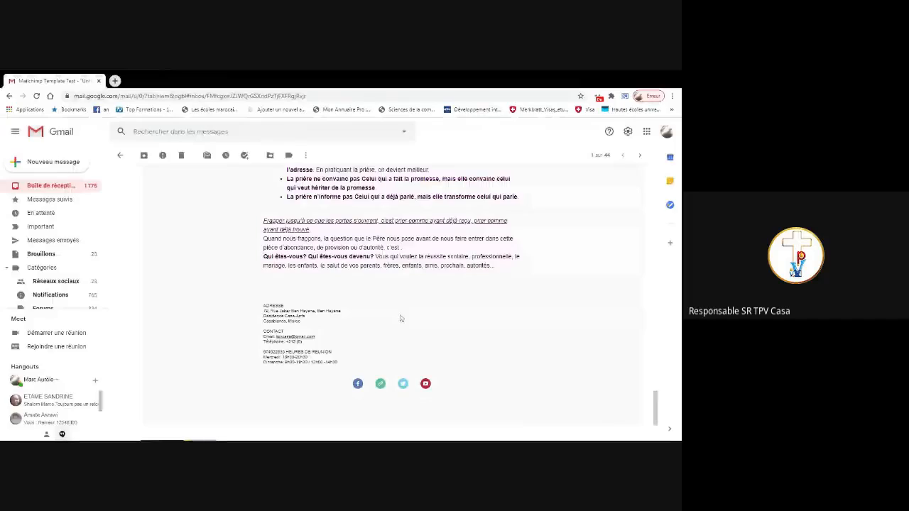
pyautogui.click(402, 386)
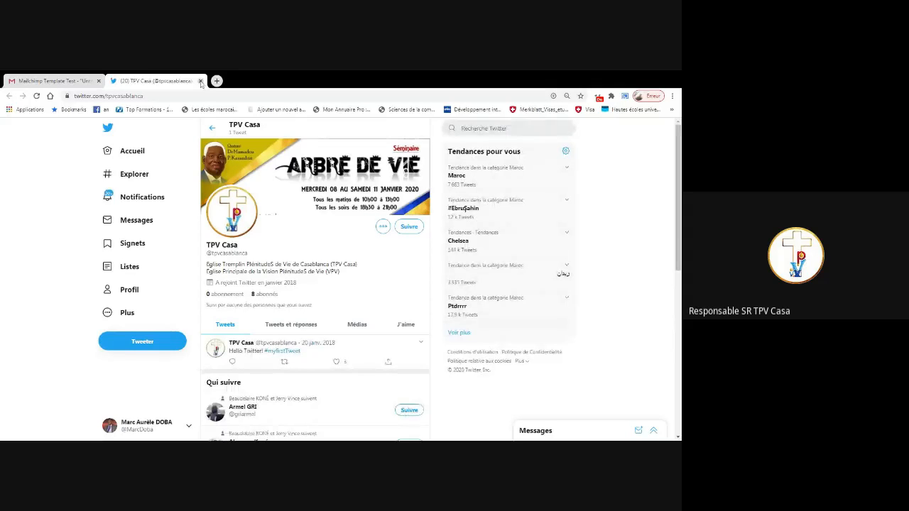
pyautogui.click(200, 82)
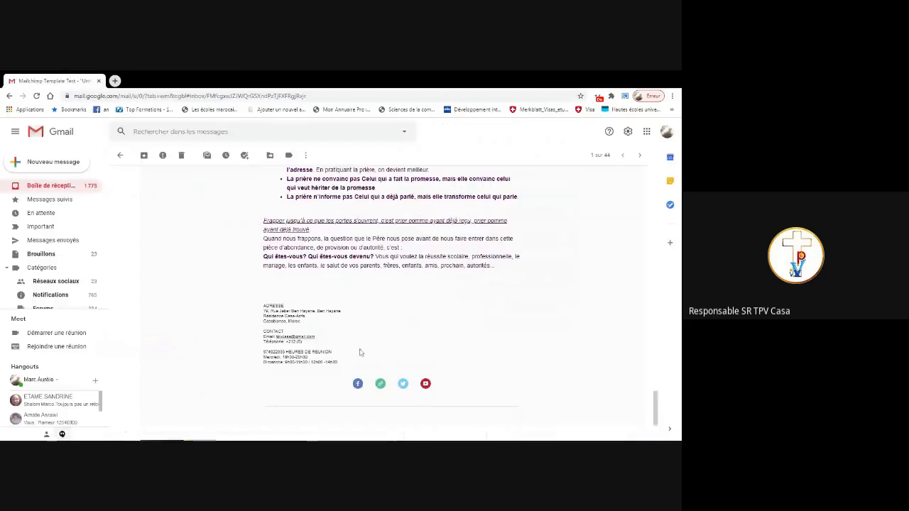
pyautogui.click(426, 384)
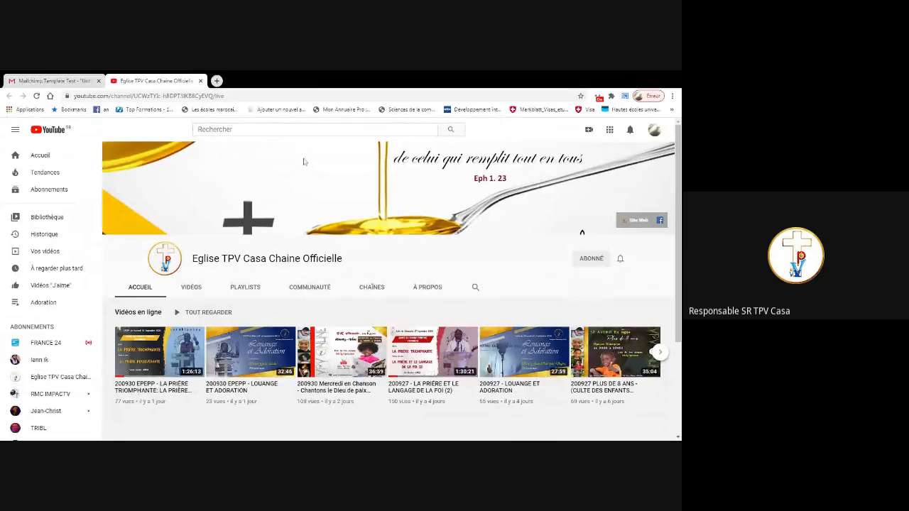
pyautogui.hotkey('ctrl', 'w')
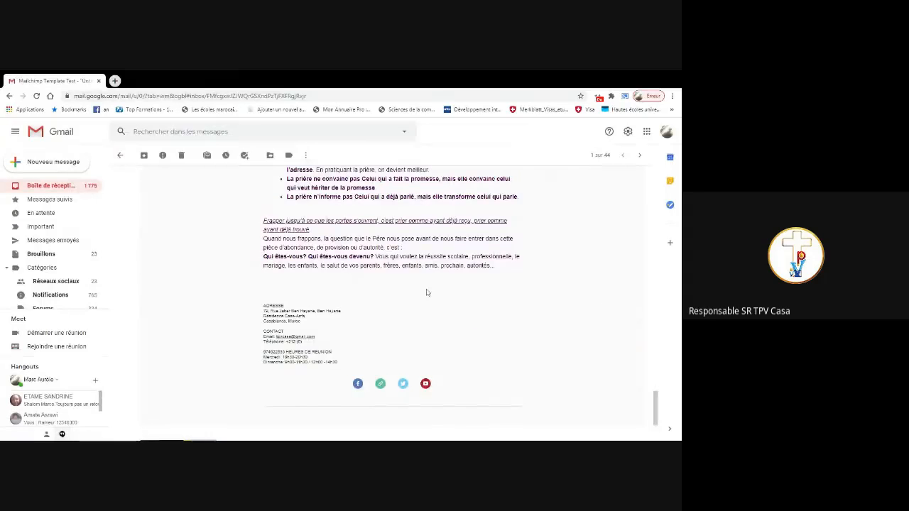
# Compare the overall layout of the first and second test emails, from banner images and headings to footers and signature
pyautogui.scroll(10, 429, 293)
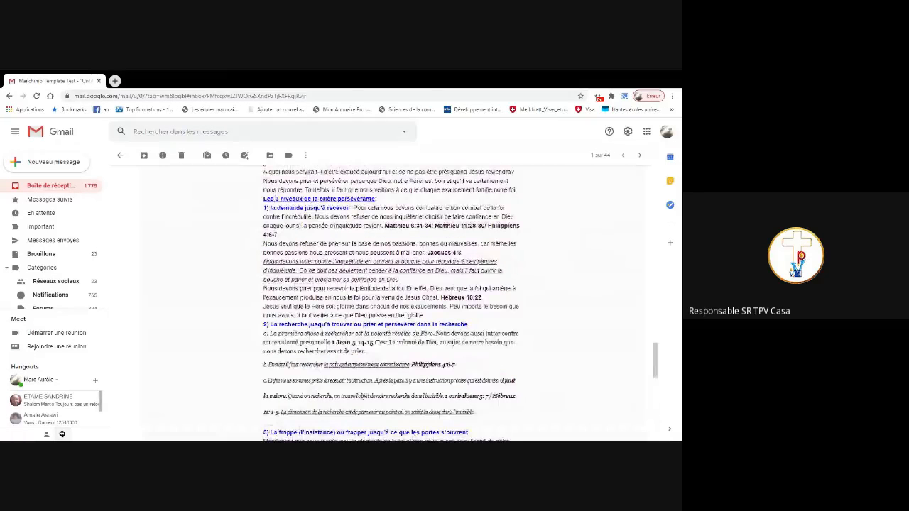
pyautogui.scroll(5, 305, 237)
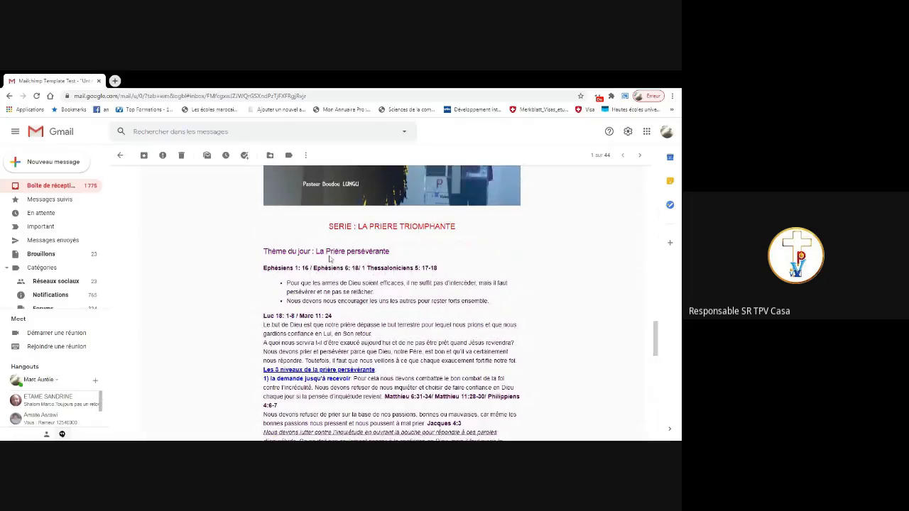
pyautogui.scroll(-15, 329, 258)
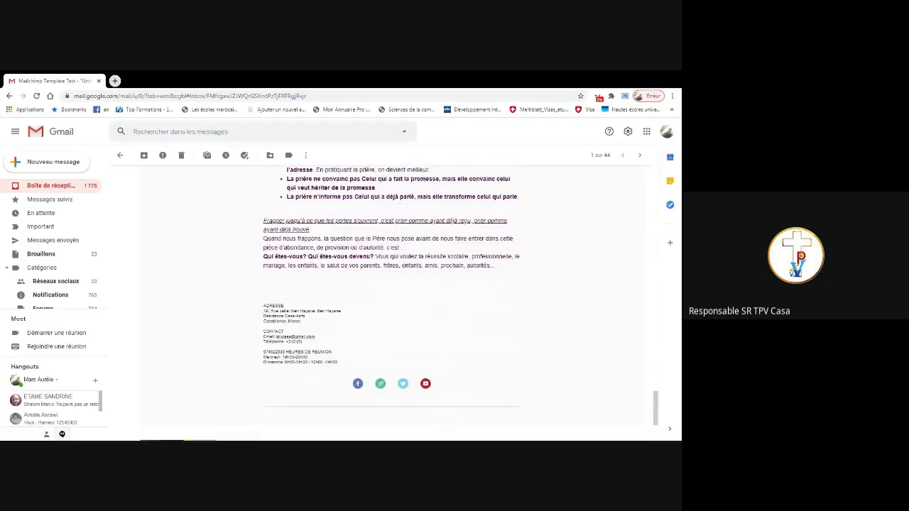
pyautogui.scroll(-3, 391, 284)
pyautogui.scroll(-1, 382, 257)
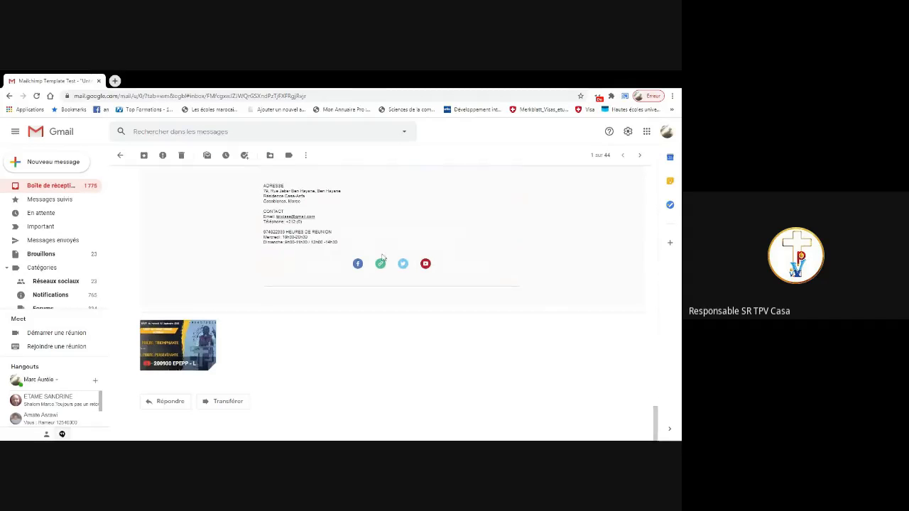
pyautogui.scroll(10, 386, 290)
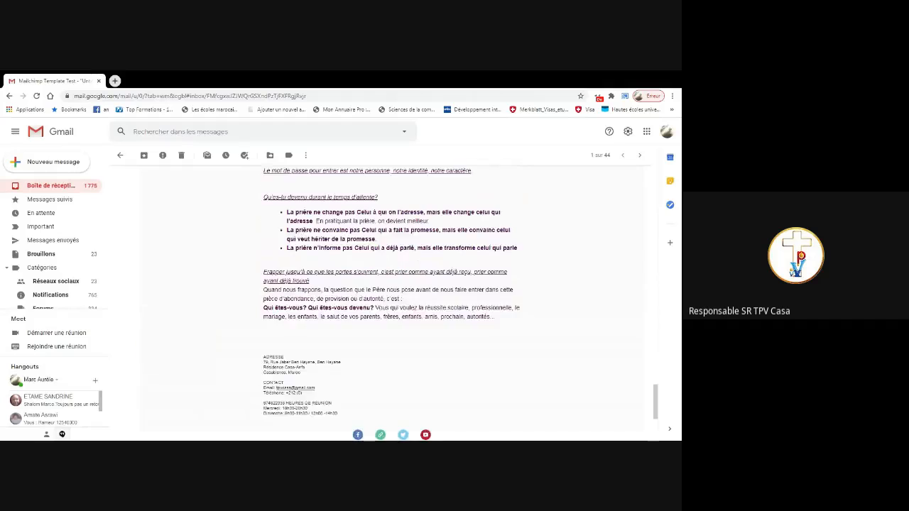
pyautogui.scroll(12, 387, 284)
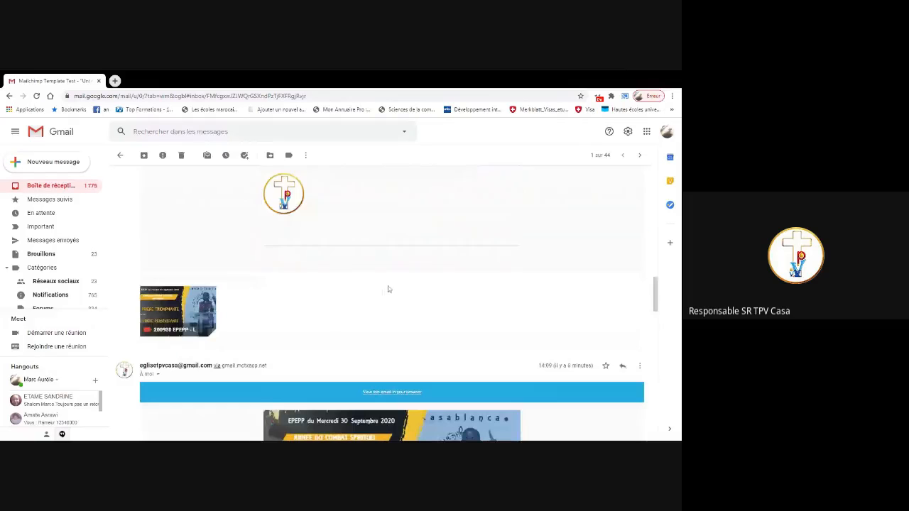
pyautogui.scroll(-20, 387, 286)
pyautogui.scroll(7, 388, 288)
pyautogui.scroll(10, 388, 289)
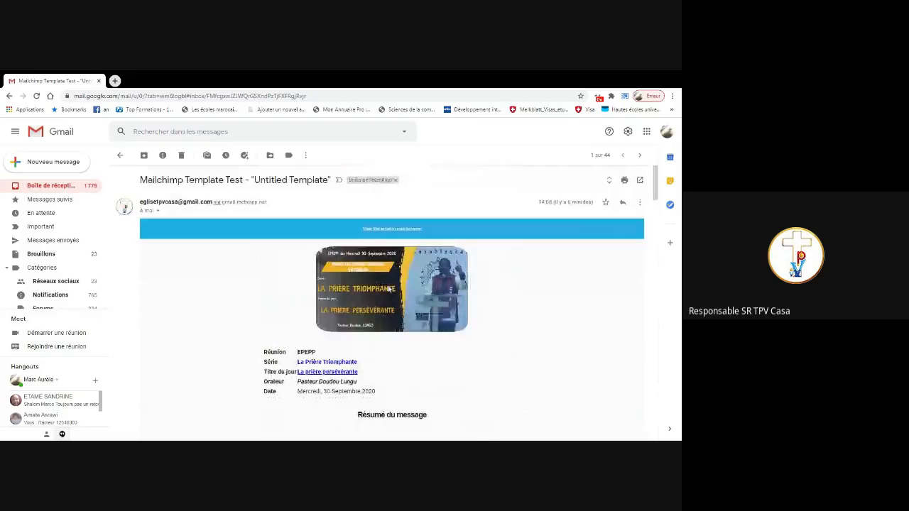
pyautogui.scroll(-9, 388, 289)
pyautogui.scroll(-8, 387, 288)
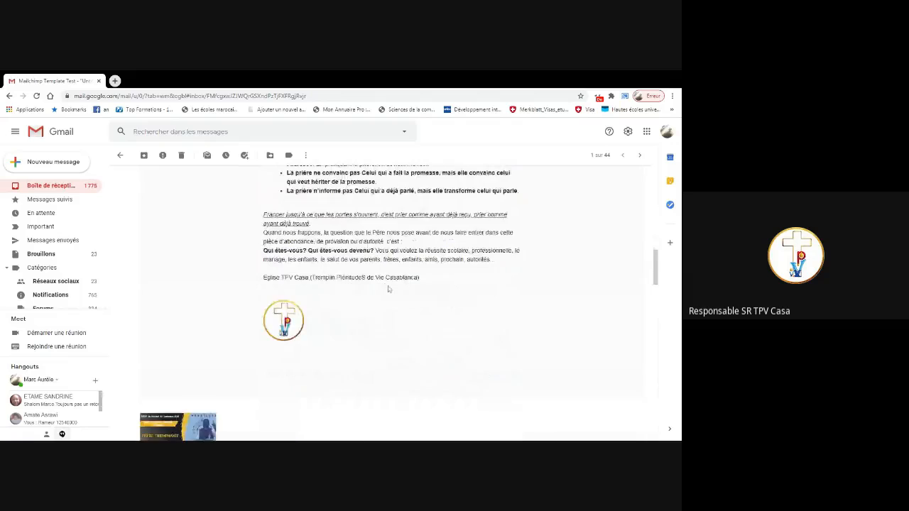
pyautogui.scroll(12, 388, 288)
pyautogui.scroll(-15, 389, 288)
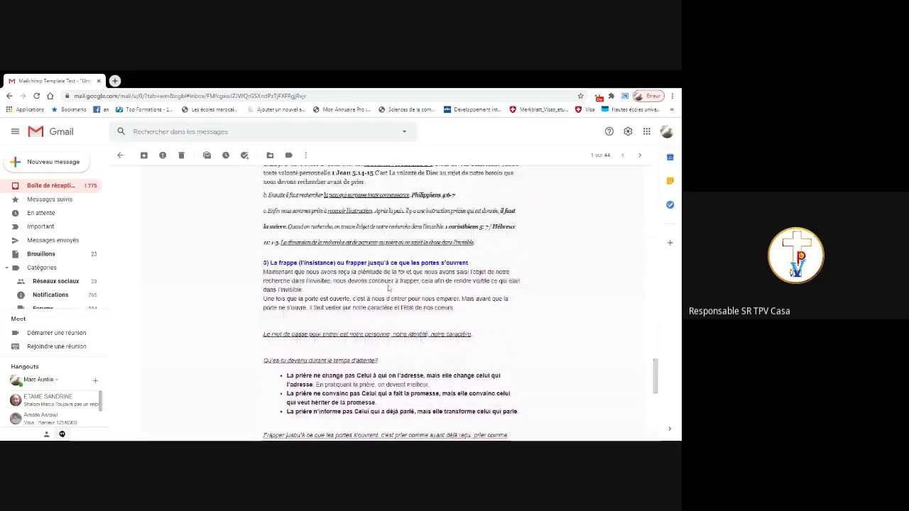
# Return to the inbox, reopen the Mailchimp Template Test conversation and examine the third email's logo, headline, introduction and message details
pyautogui.click(119, 155)
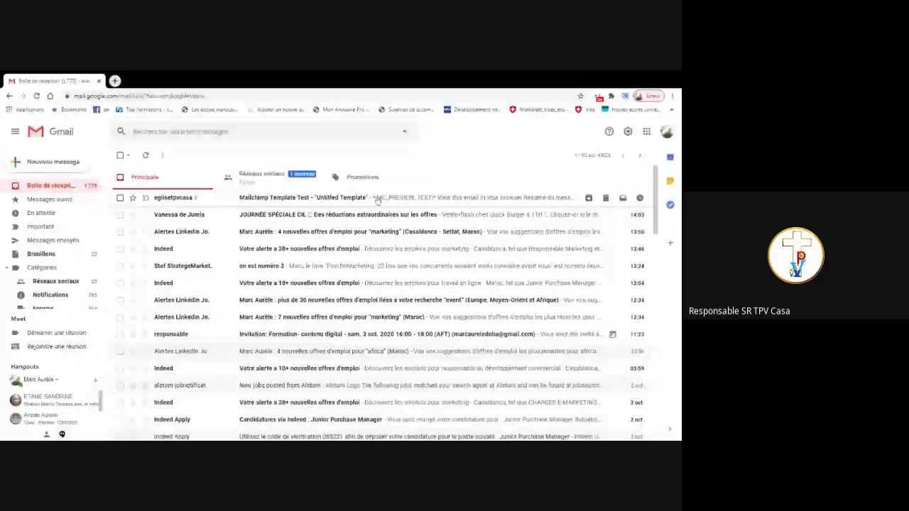
pyautogui.click(377, 199)
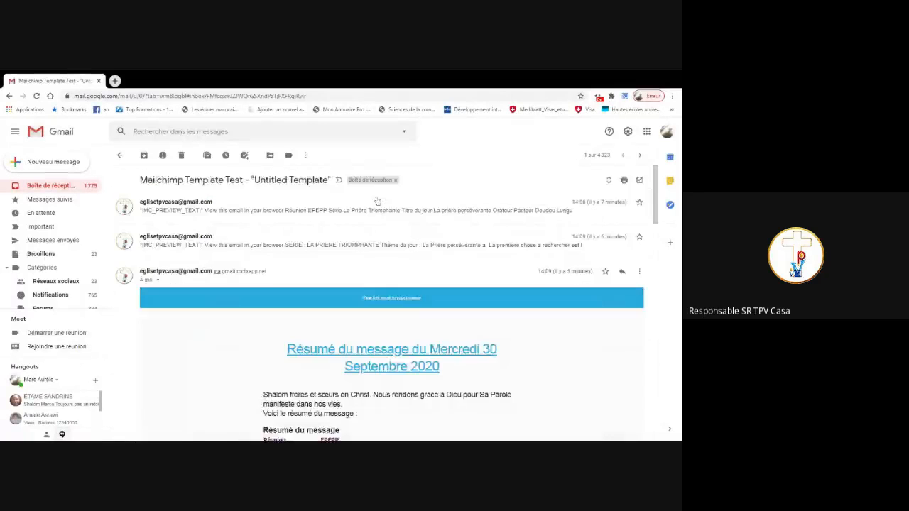
pyautogui.scroll(-3, 452, 284)
pyautogui.scroll(-2, 451, 283)
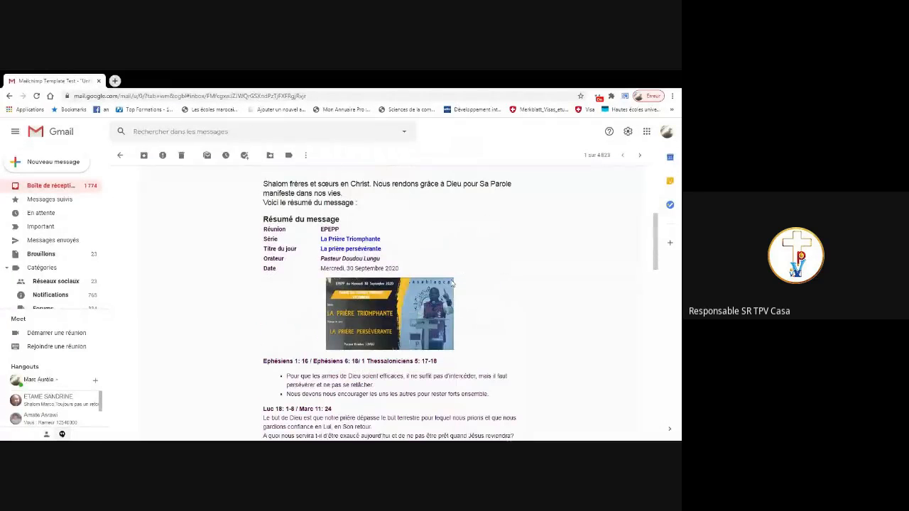
pyautogui.scroll(-3, 451, 283)
pyautogui.scroll(3, 477, 272)
pyautogui.scroll(1, 478, 272)
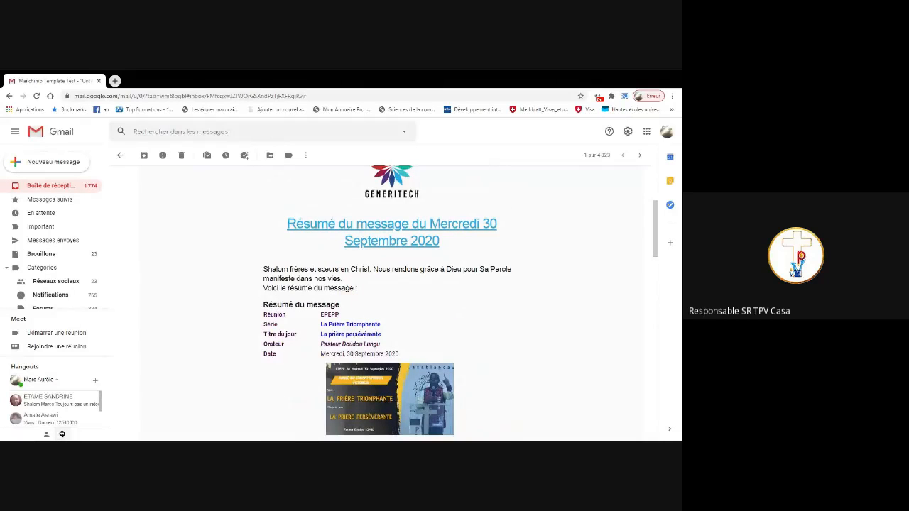
pyautogui.scroll(2, 400, 281)
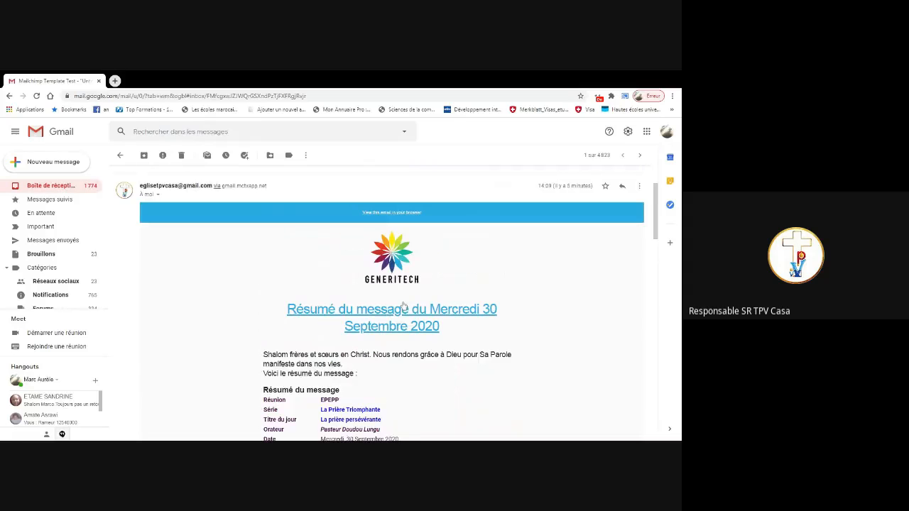
# Test the third email's headline link and examine the message details, the small banner image and the opening scripture paragraphs
pyautogui.click(404, 313)
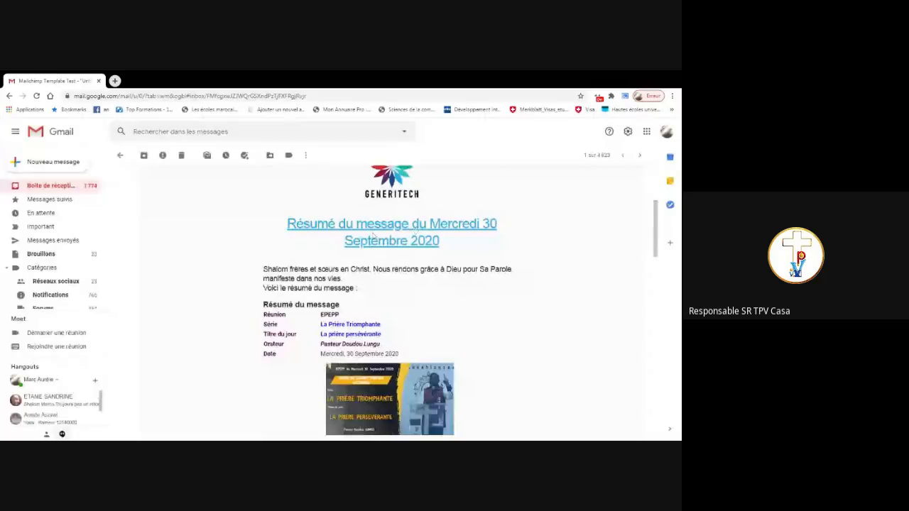
pyautogui.scroll(-1, 426, 284)
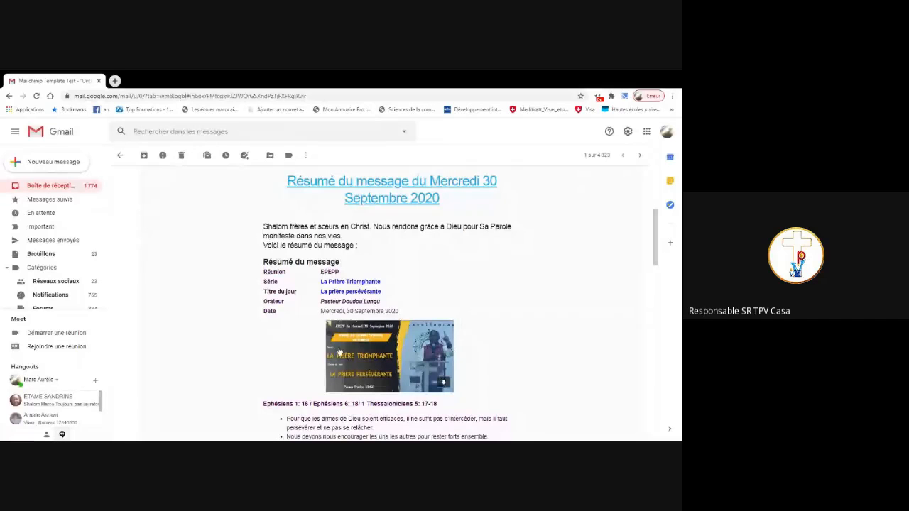
pyautogui.scroll(-3, 475, 333)
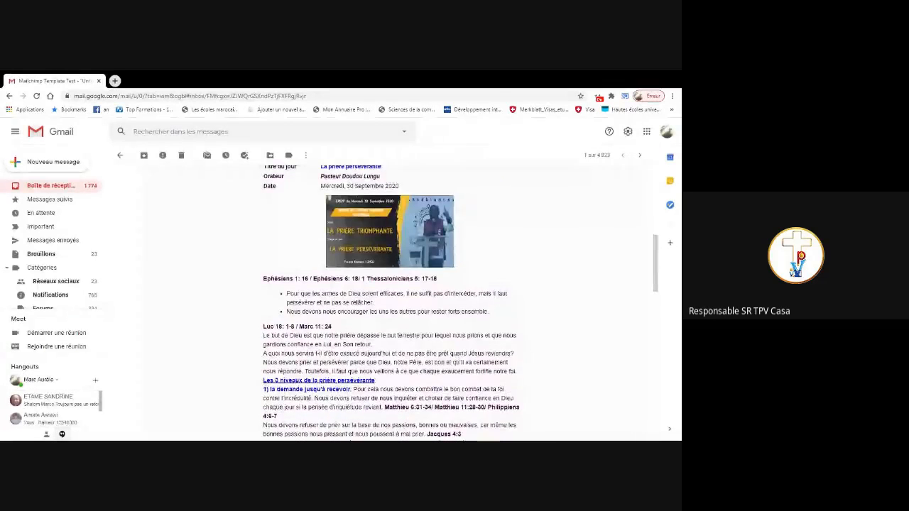
pyautogui.scroll(1, 422, 268)
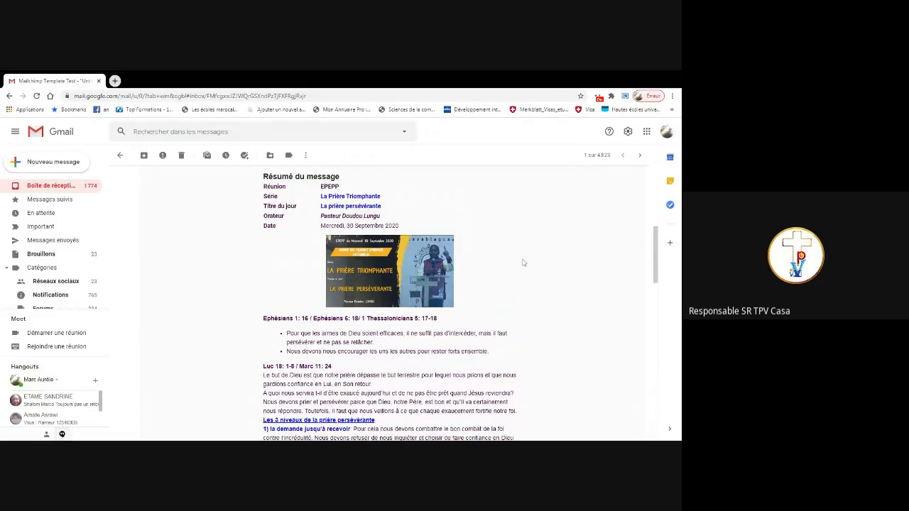
pyautogui.scroll(2, 523, 262)
pyautogui.scroll(3, 523, 261)
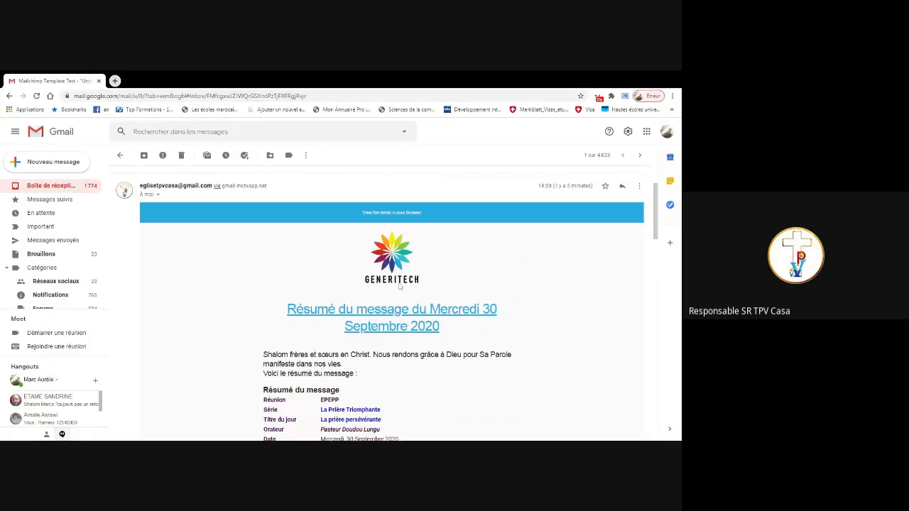
# Test the Facebook, Twitter and website links in the third email's footer and check the church signature and logo beneath them
pyautogui.scroll(-3, 457, 287)
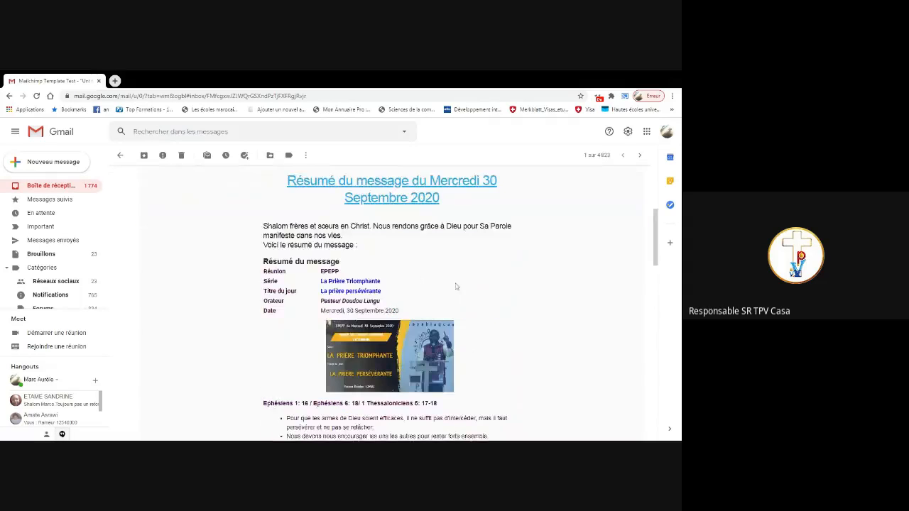
pyautogui.scroll(-3, 456, 287)
pyautogui.scroll(-15, 456, 287)
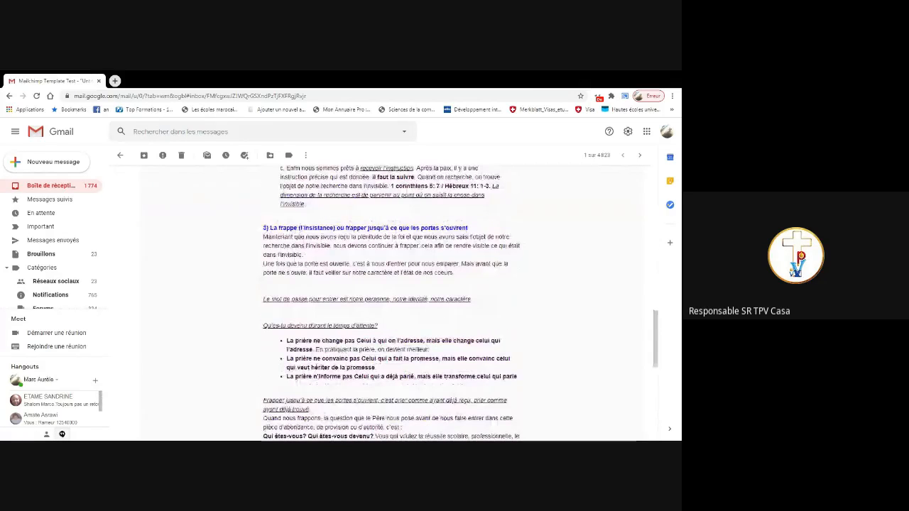
pyautogui.scroll(-2, 456, 286)
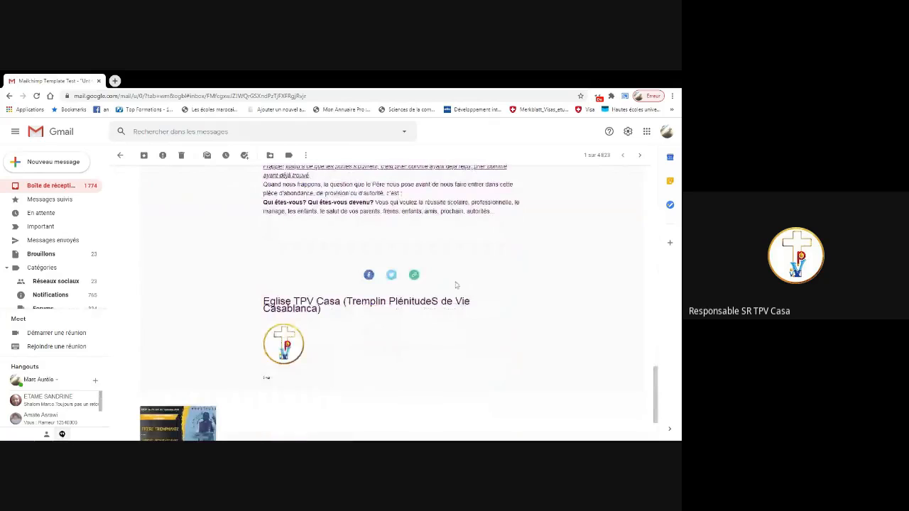
pyautogui.click(369, 275)
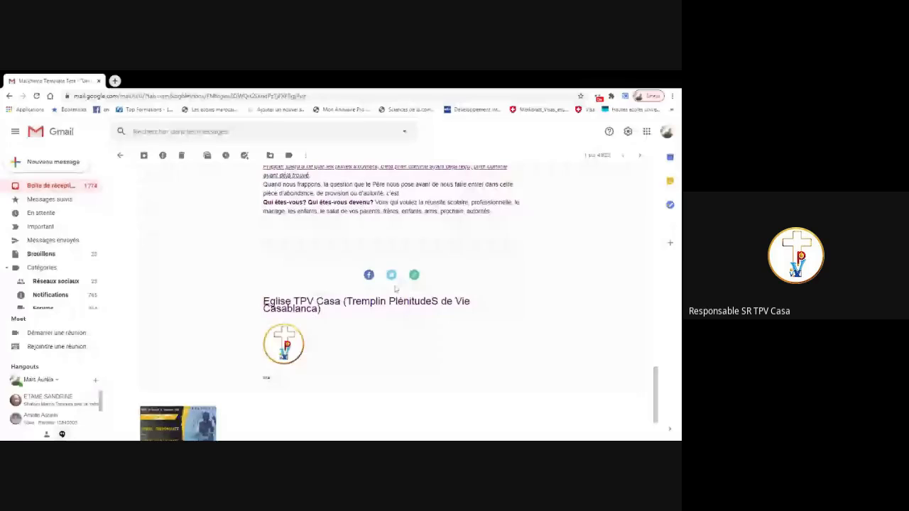
pyautogui.click(392, 276)
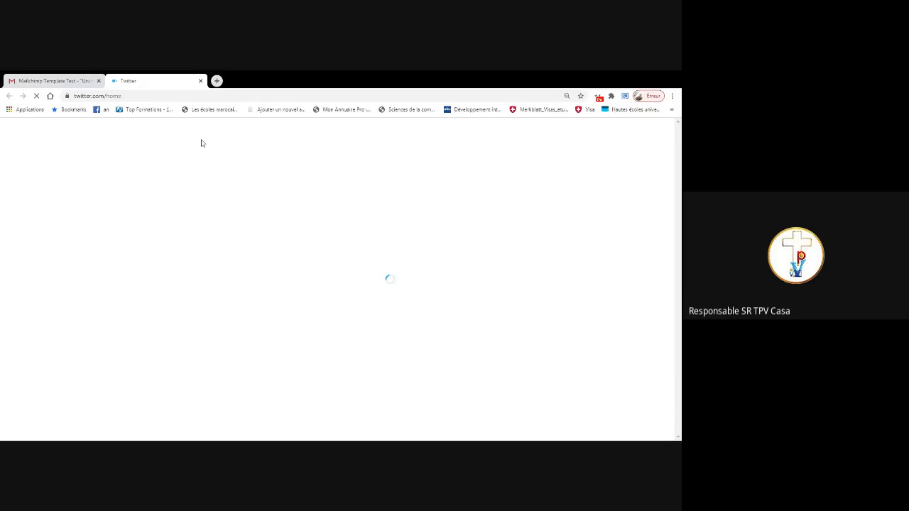
pyautogui.click(201, 81)
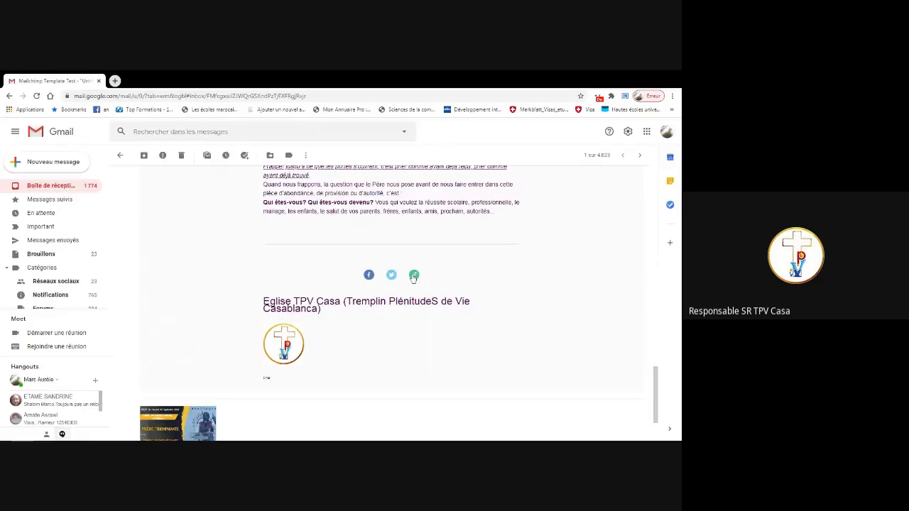
pyautogui.click(414, 276)
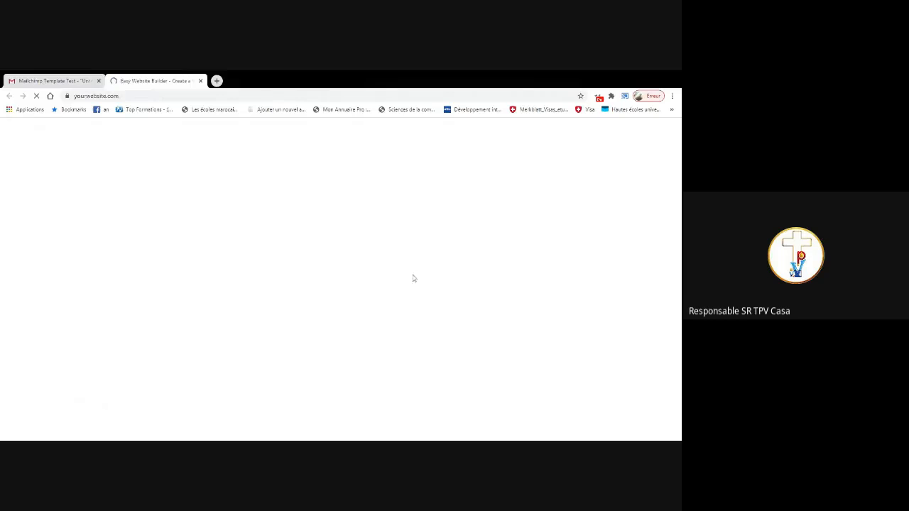
pyautogui.click(200, 80)
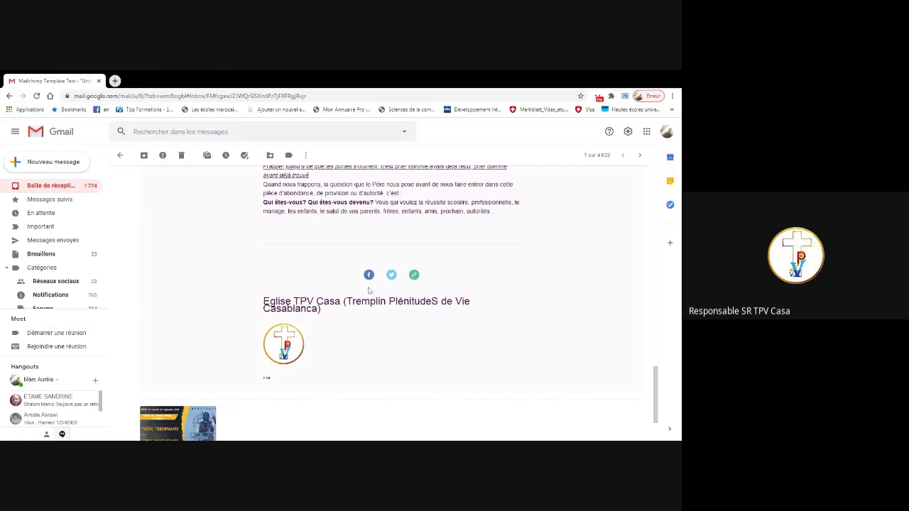
pyautogui.scroll(-2, 418, 284)
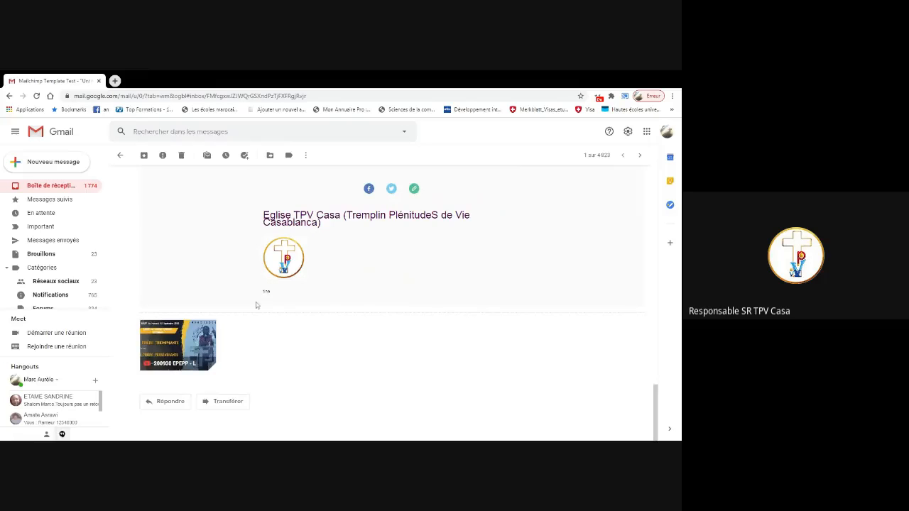
pyautogui.scroll(15, 489, 306)
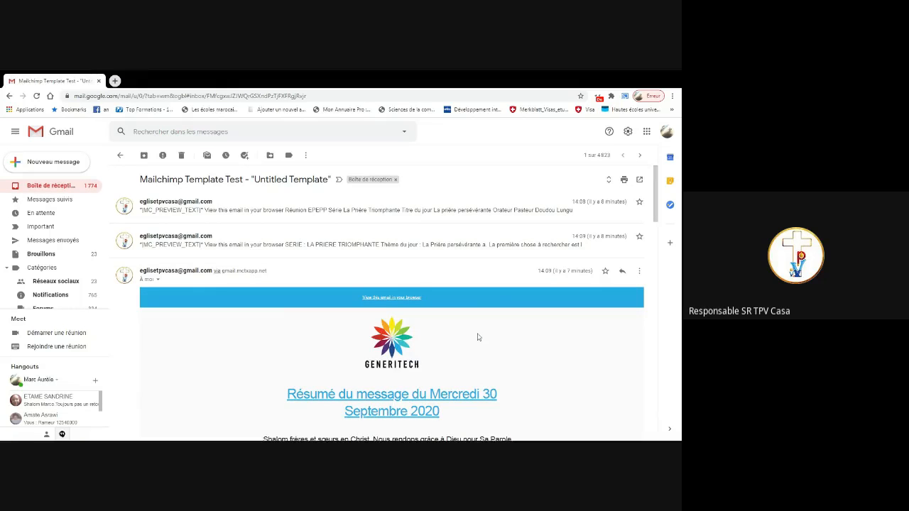
# Review the third test email's logo, headline, introduction, message details and opening scripture paragraphs again
pyautogui.scroll(-3, 478, 337)
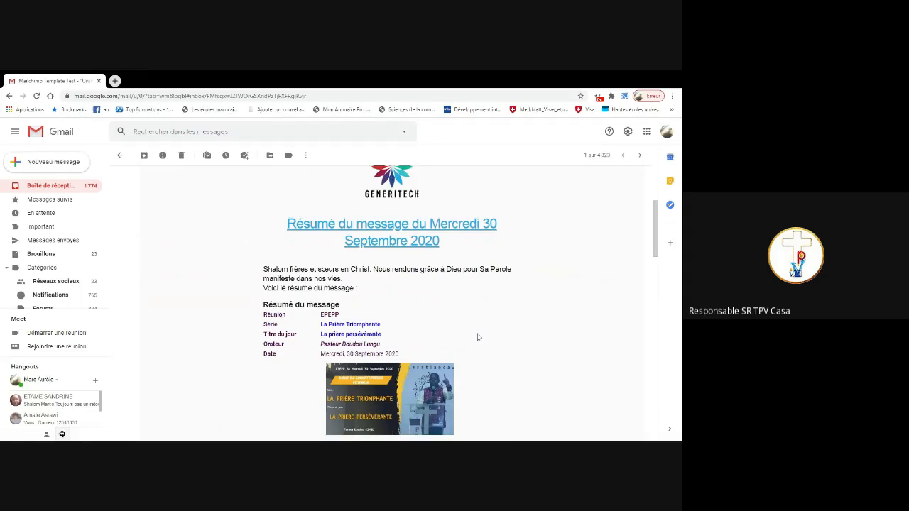
pyautogui.scroll(-3, 478, 338)
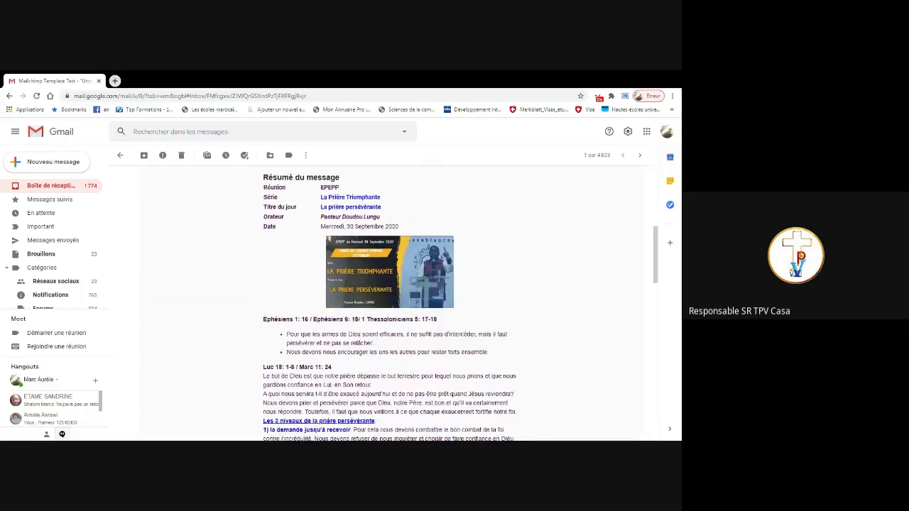
pyautogui.scroll(6, 422, 272)
# Expand the first test email and examine its banner image, message details, summary heading and the three numbered prayer sections
pyautogui.click(413, 213)
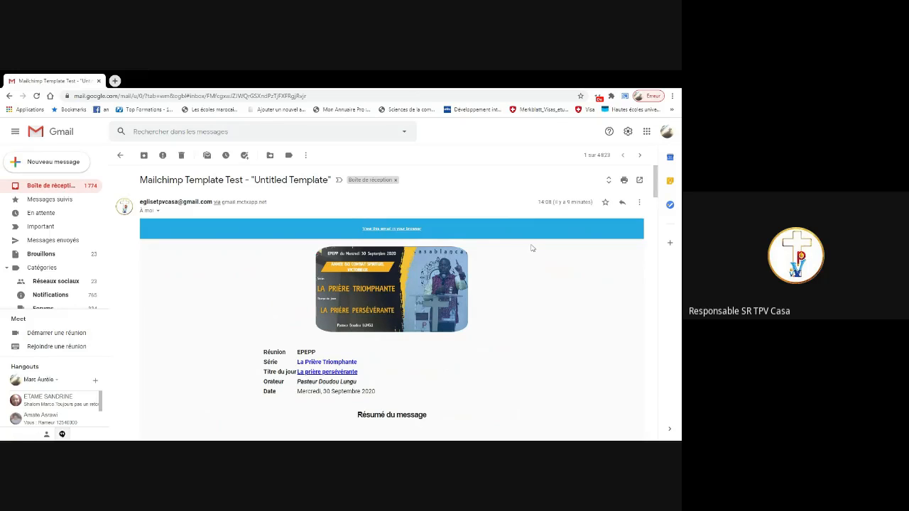
pyautogui.scroll(-1, 529, 256)
pyautogui.scroll(-1, 524, 263)
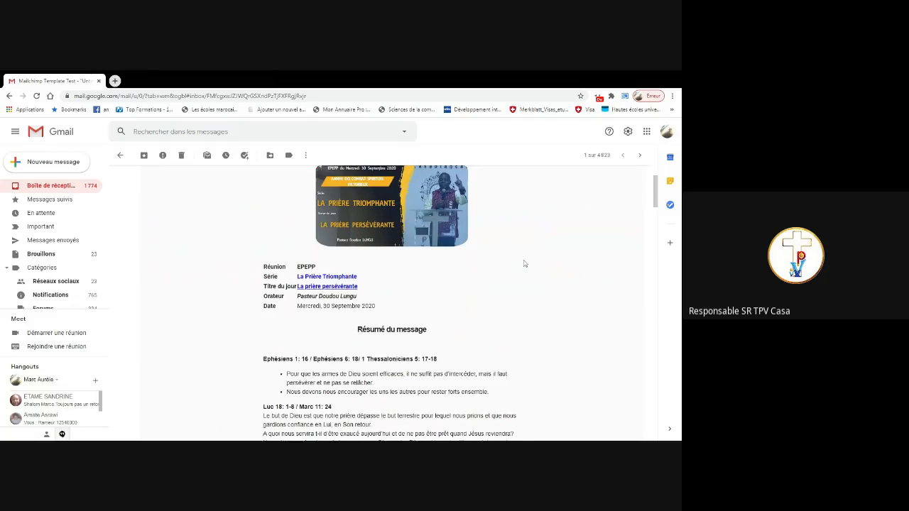
pyautogui.scroll(-1, 524, 263)
pyautogui.scroll(-1, 524, 263)
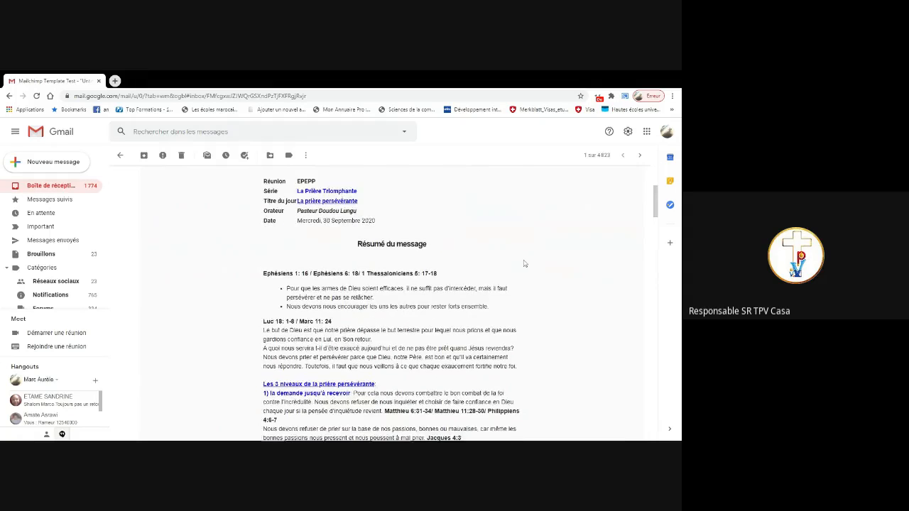
pyautogui.scroll(2, 523, 264)
pyautogui.scroll(-3, 523, 263)
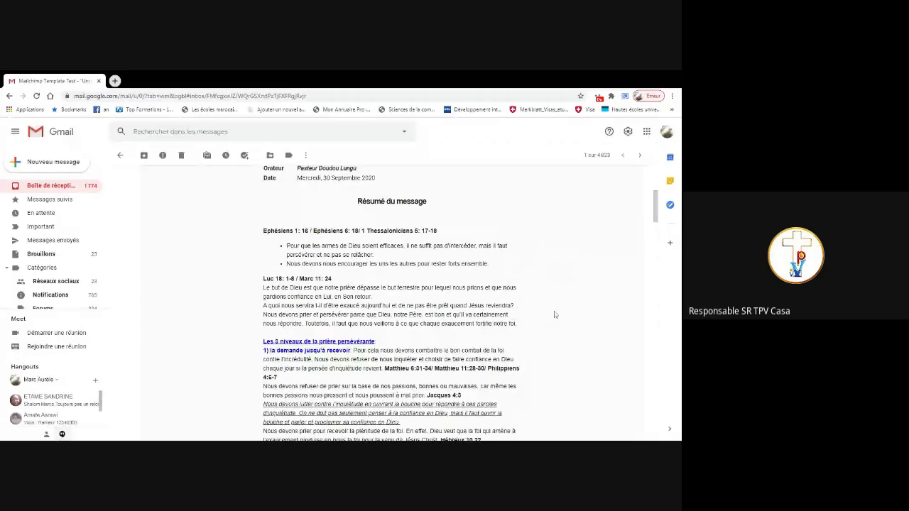
pyautogui.scroll(-10, 555, 315)
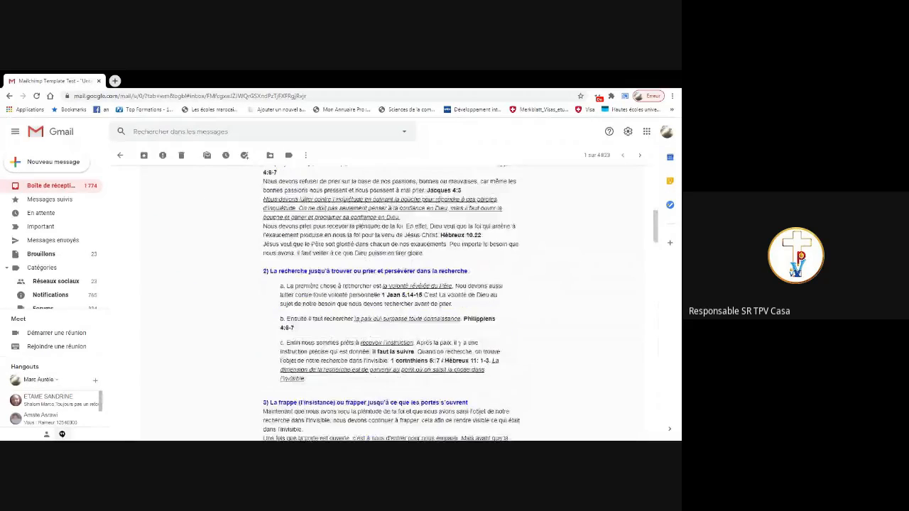
pyautogui.scroll(-3, 506, 307)
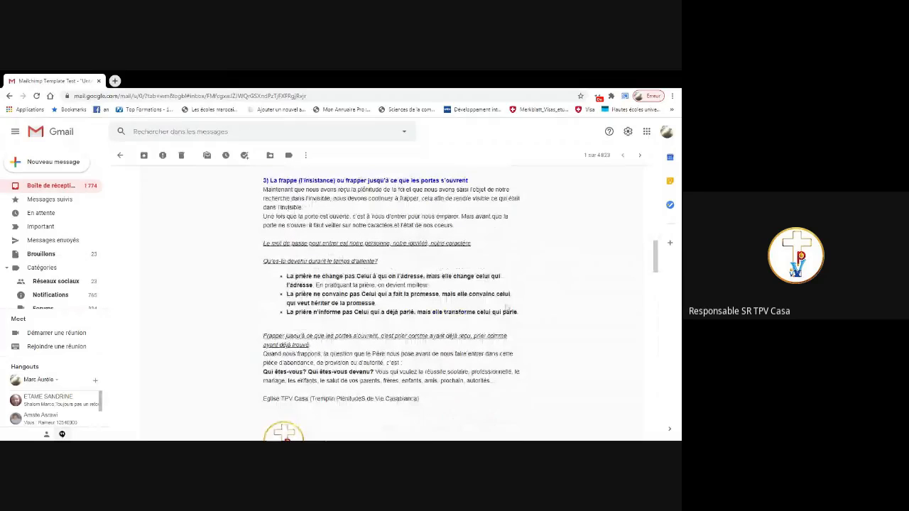
# Recheck the first test email's body formatting, including section headings, bold scripture references, underlined passages, bullet lists and church signature
pyautogui.scroll(10, 506, 307)
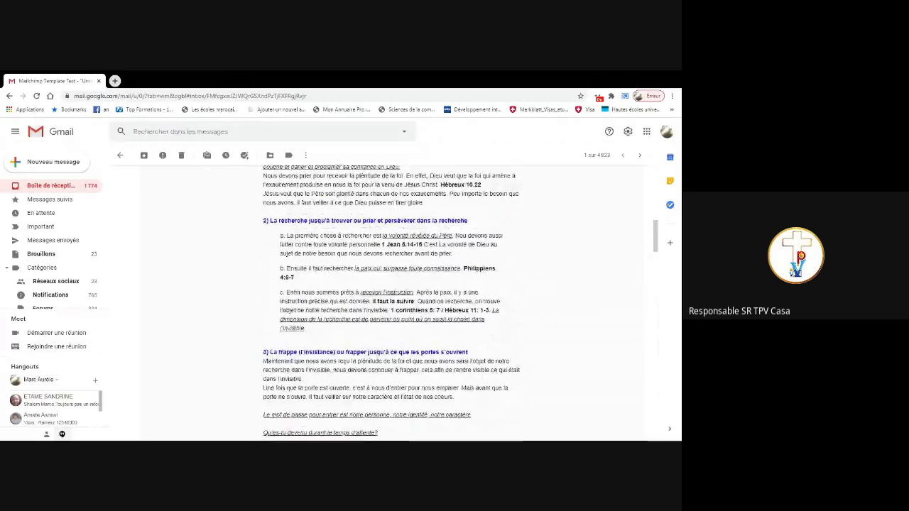
pyautogui.scroll(1, 507, 298)
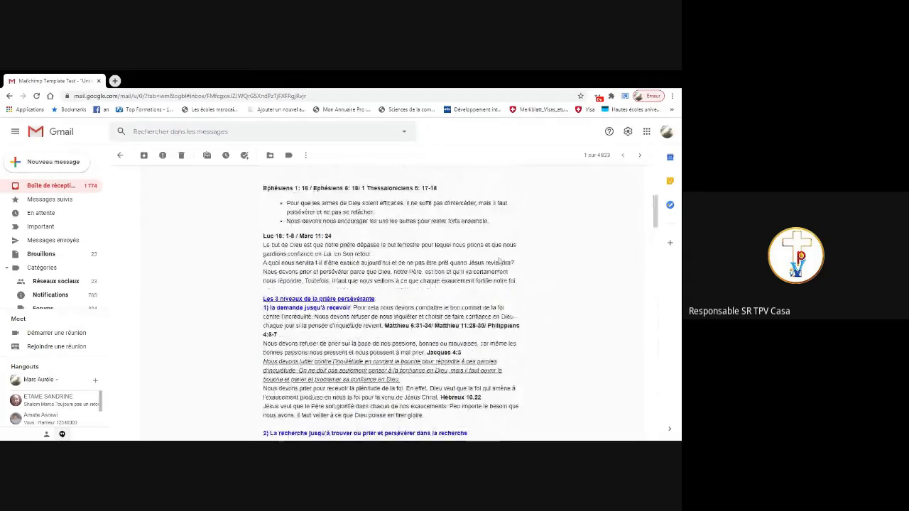
pyautogui.scroll(2, 507, 264)
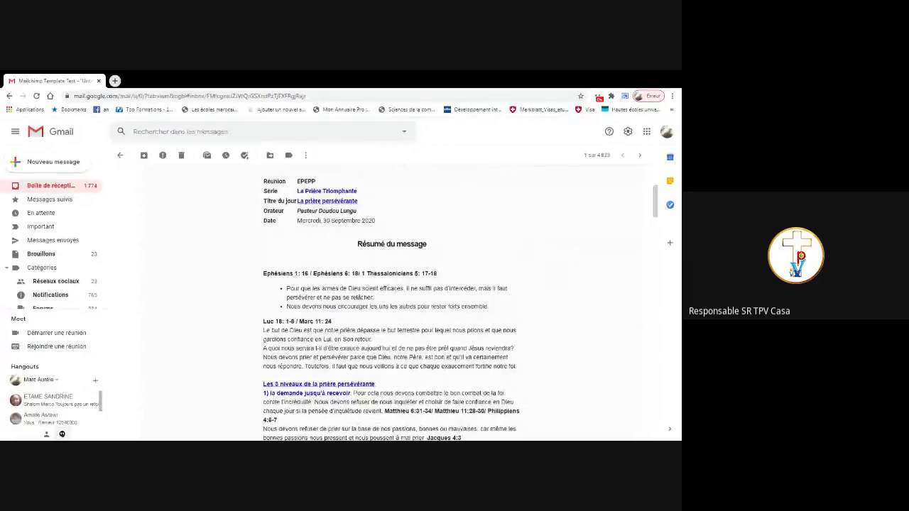
pyautogui.scroll(-1, 508, 268)
pyautogui.scroll(-2, 506, 267)
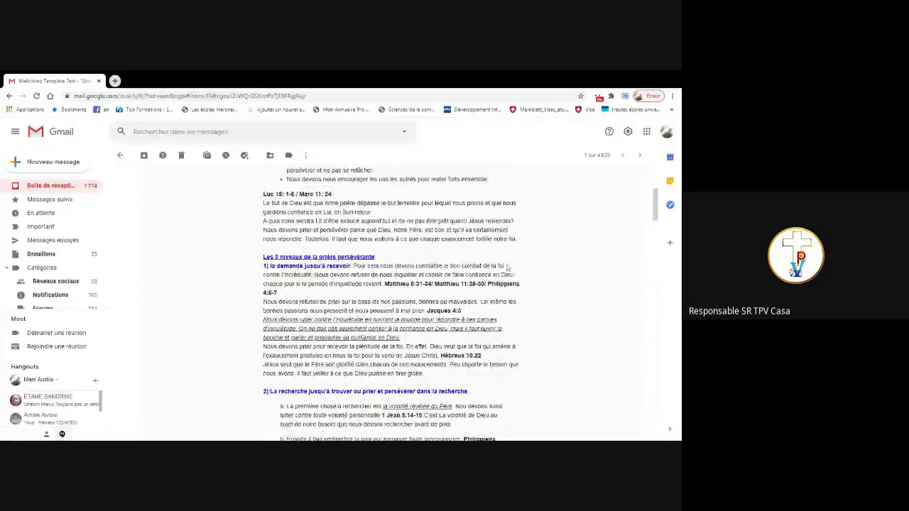
pyautogui.scroll(-10, 507, 266)
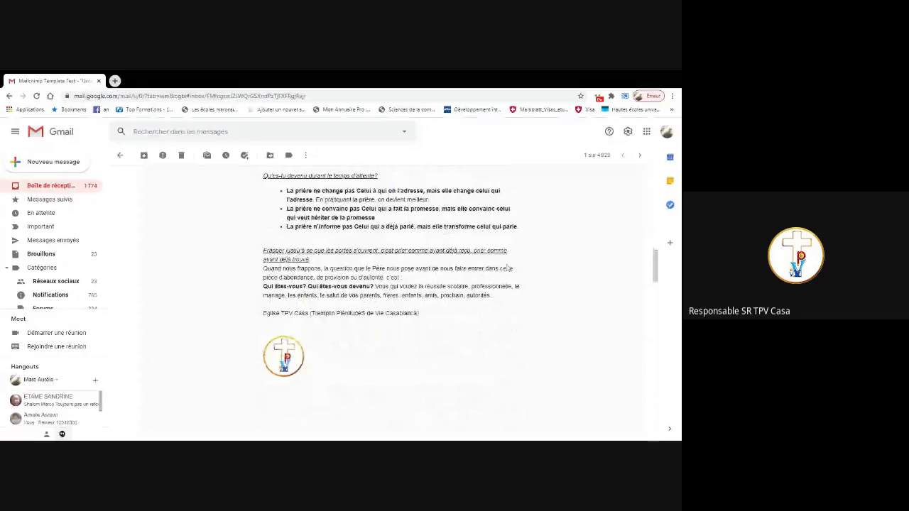
pyautogui.scroll(4, 507, 268)
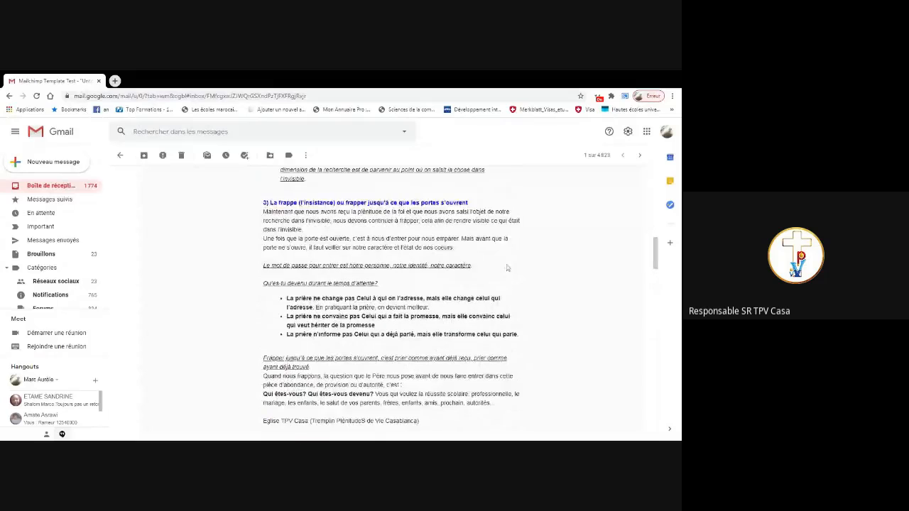
pyautogui.scroll(8, 507, 268)
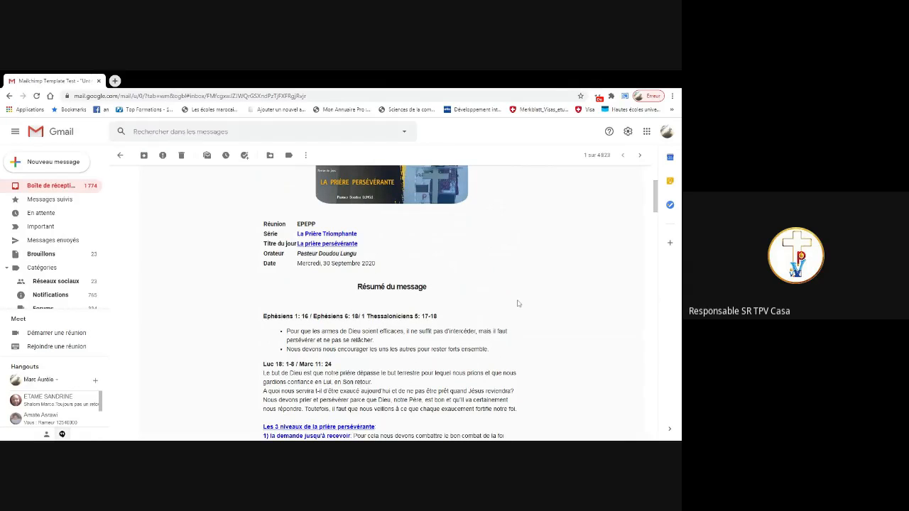
pyautogui.scroll(-5, 507, 308)
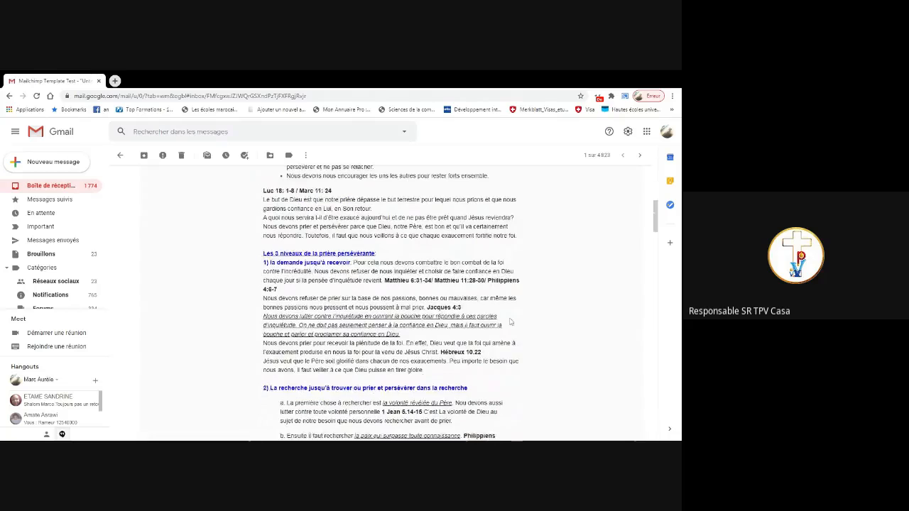
pyautogui.scroll(-1, 509, 321)
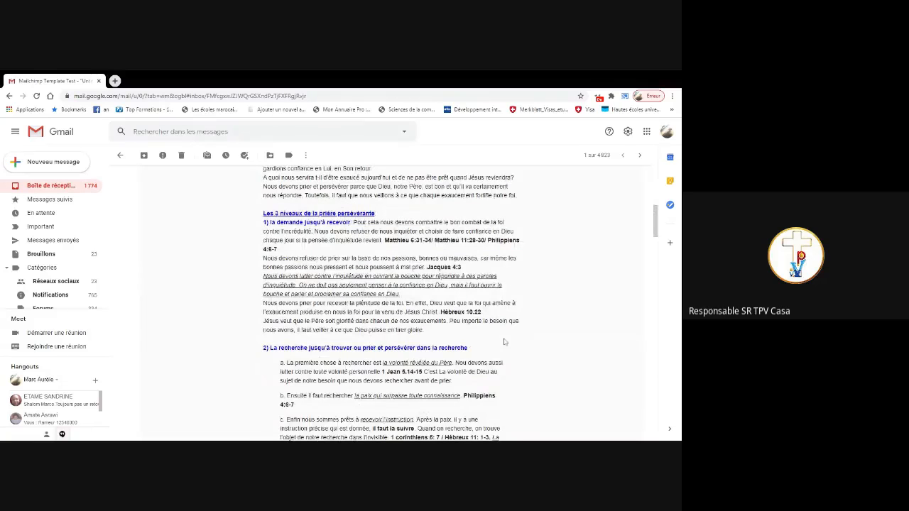
# Open the previously visited Mailchimp template editor page in a new browser tab
pyautogui.hotkey('ctrl', 't')
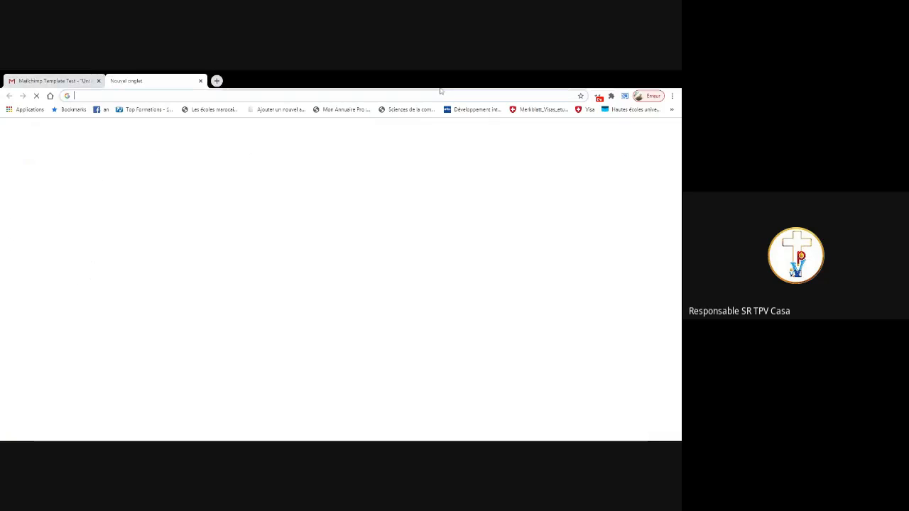
pyautogui.write('mail')
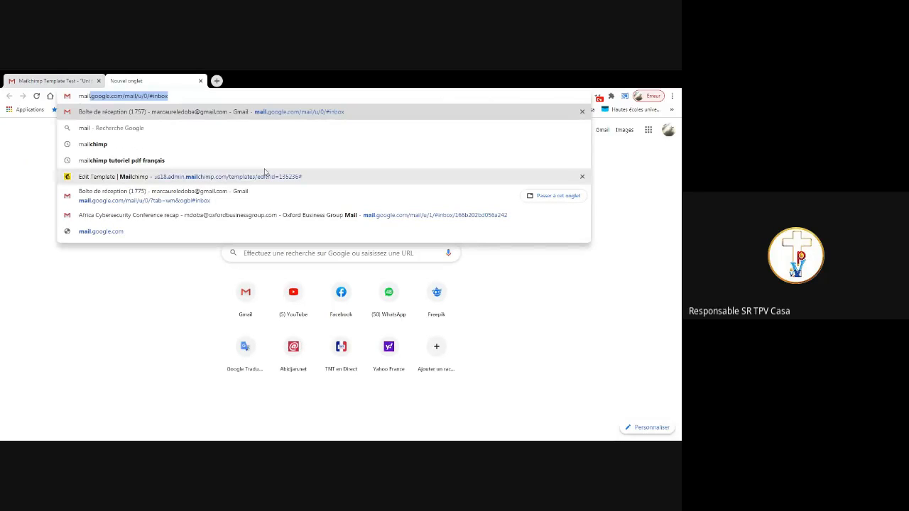
pyautogui.click(385, 173)
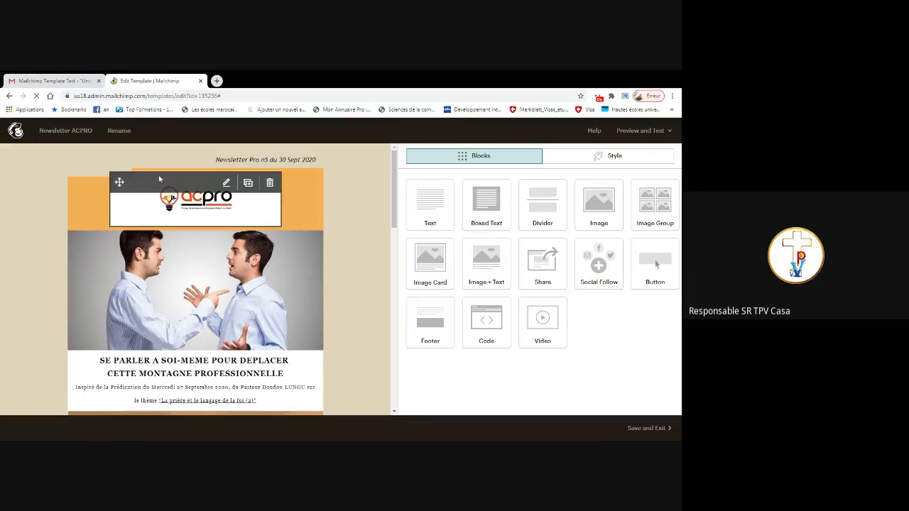
pyautogui.click(15, 132)
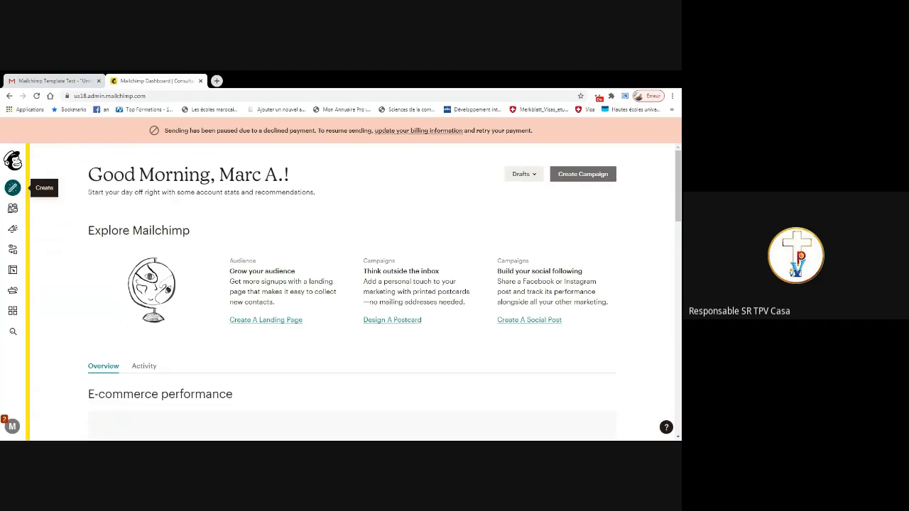
pyautogui.click(13, 188)
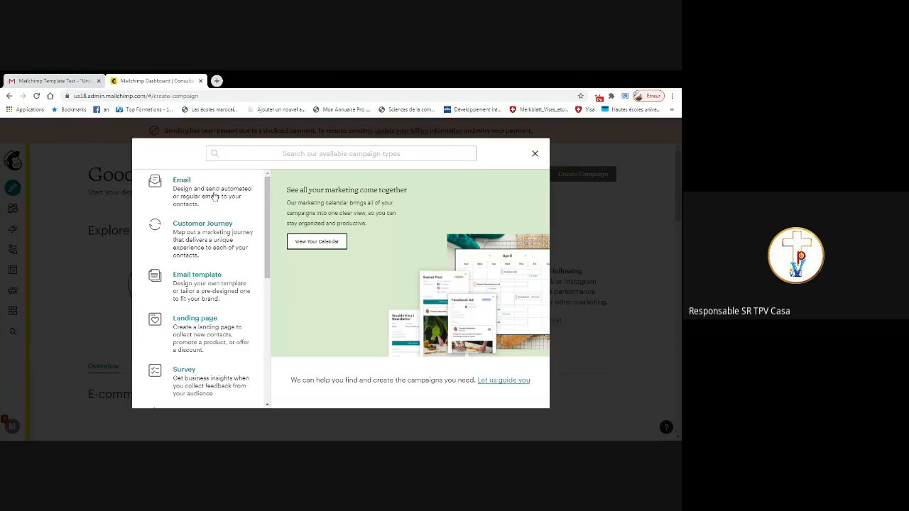
pyautogui.click(201, 278)
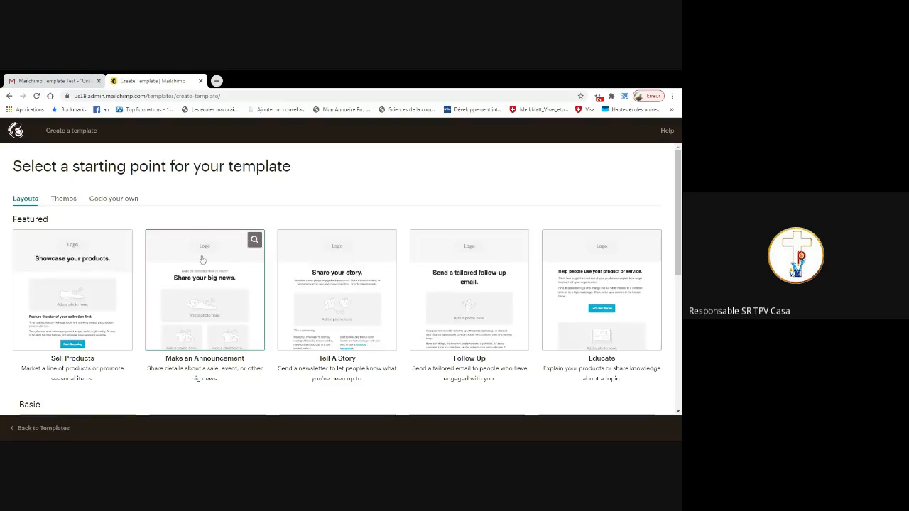
pyautogui.click(21, 133)
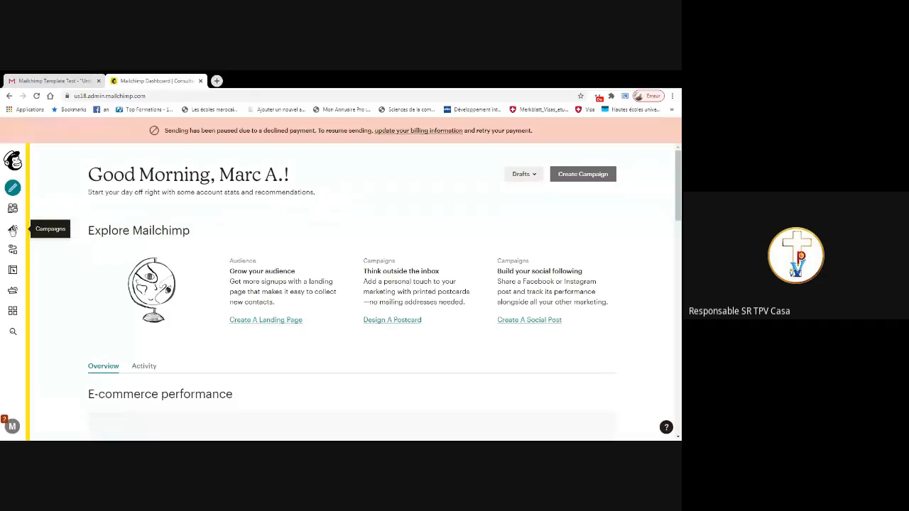
# Reopen the Newsletter ACPRO template from the browser history suggestions, and save and exit it to reach the saved templates list
pyautogui.click(163, 96)
pyautogui.write('m')
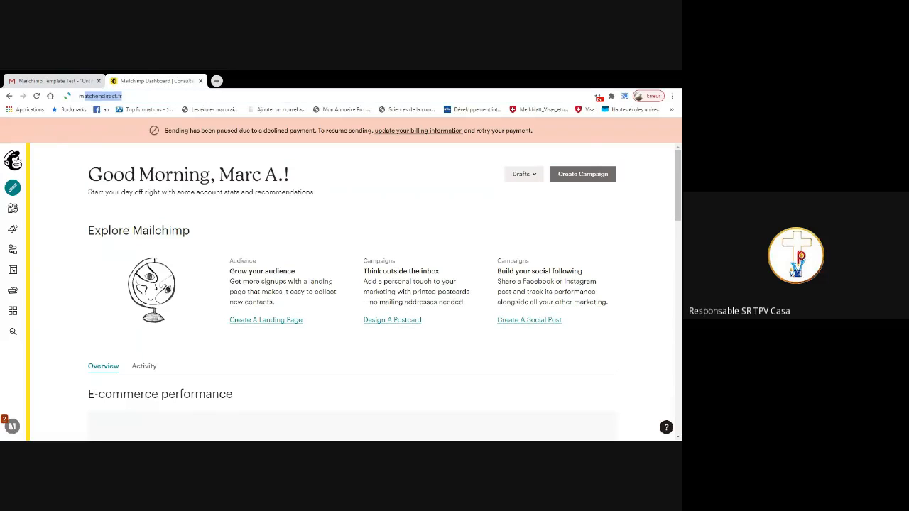
pyautogui.write('ail')
pyautogui.click(202, 179)
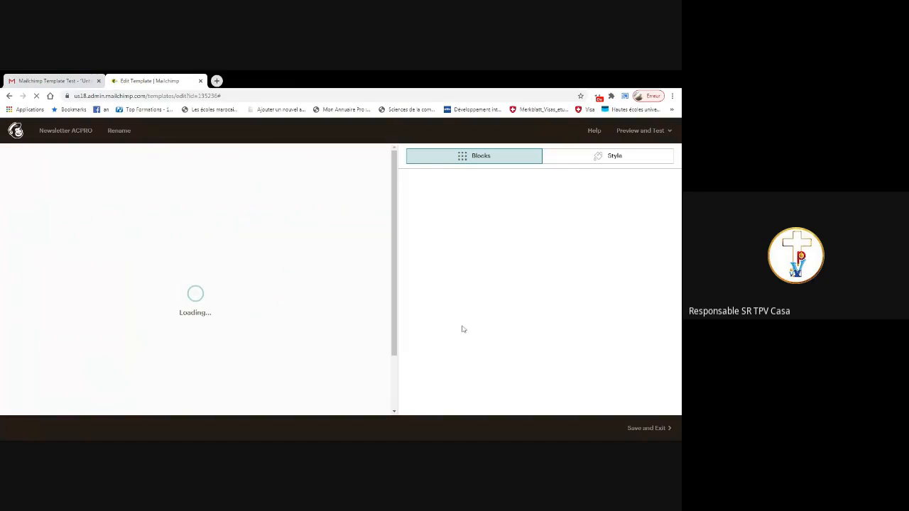
pyautogui.click(639, 427)
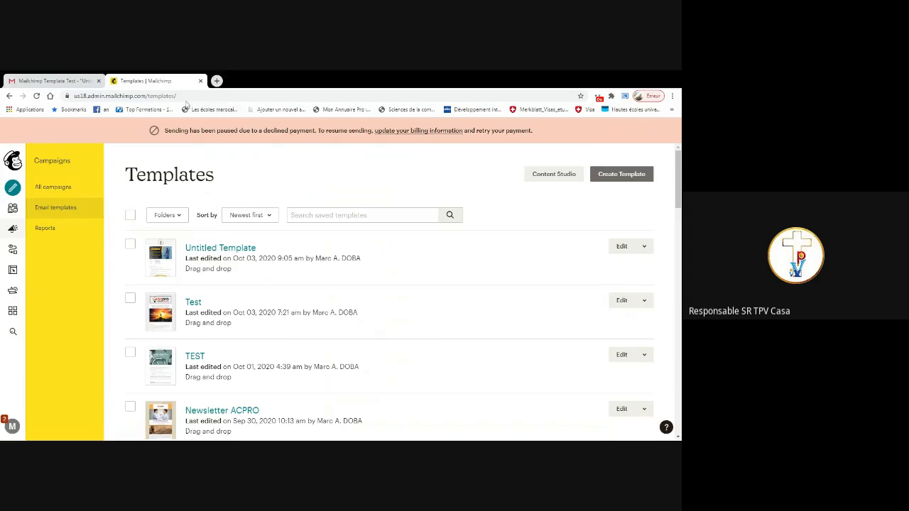
# Open the Campaigns section in a new browser tab and show its email templates there
pyautogui.click(125, 95)
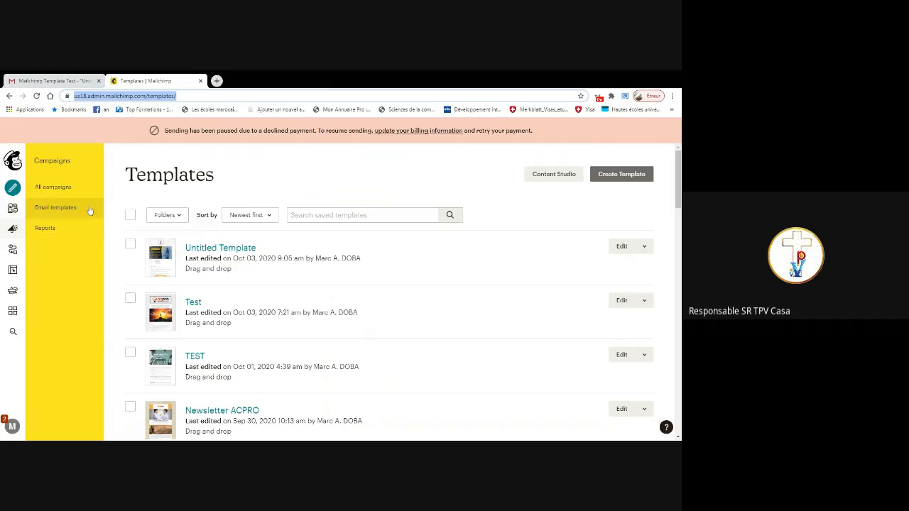
pyautogui.rightClick(17, 233)
pyautogui.click(31, 239)
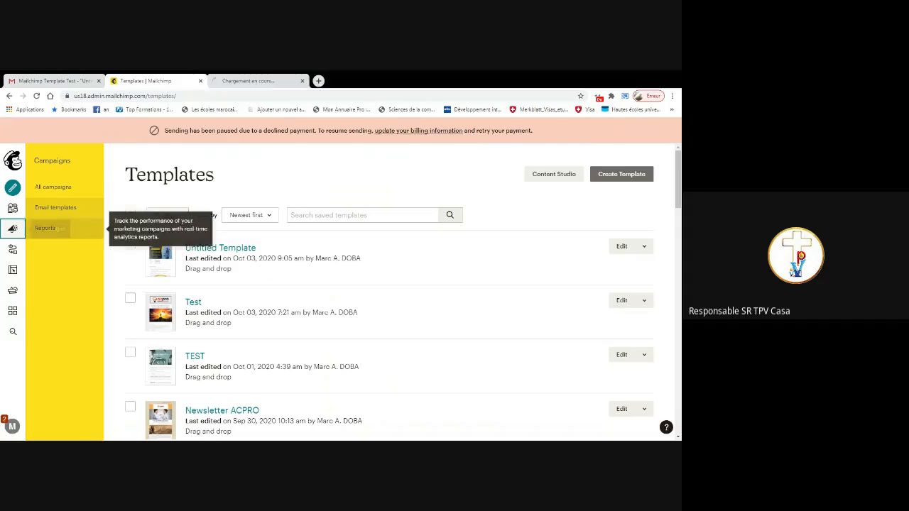
pyautogui.click(260, 79)
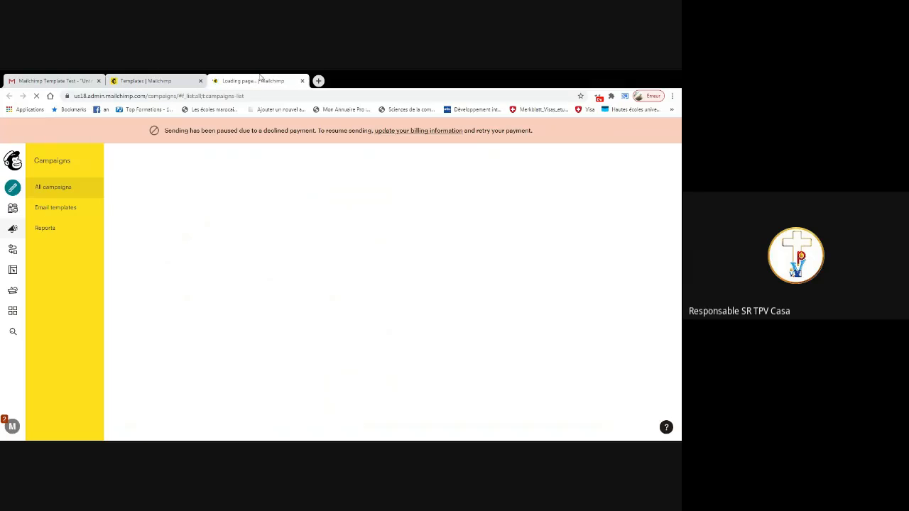
pyautogui.click(74, 215)
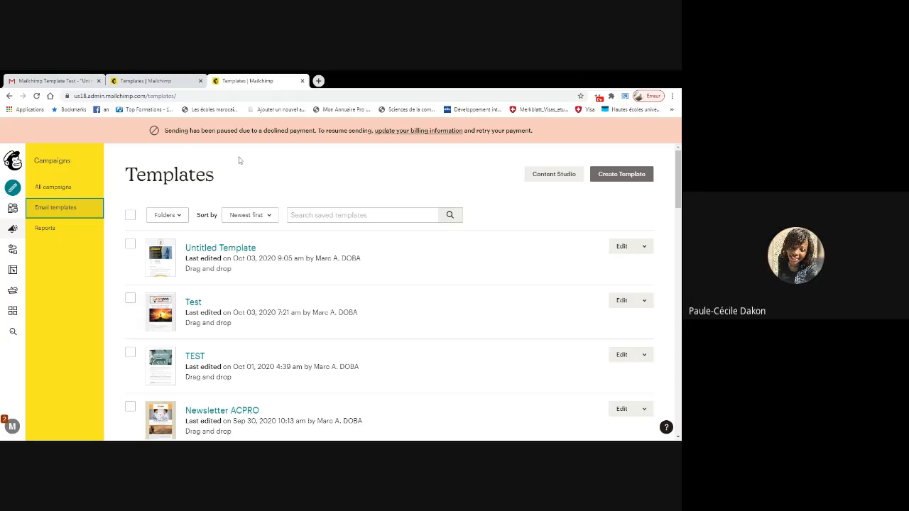
# Open the Untitled Template for editing and bring up the content of its text block with the message details and Résumé du message
pyautogui.click(619, 249)
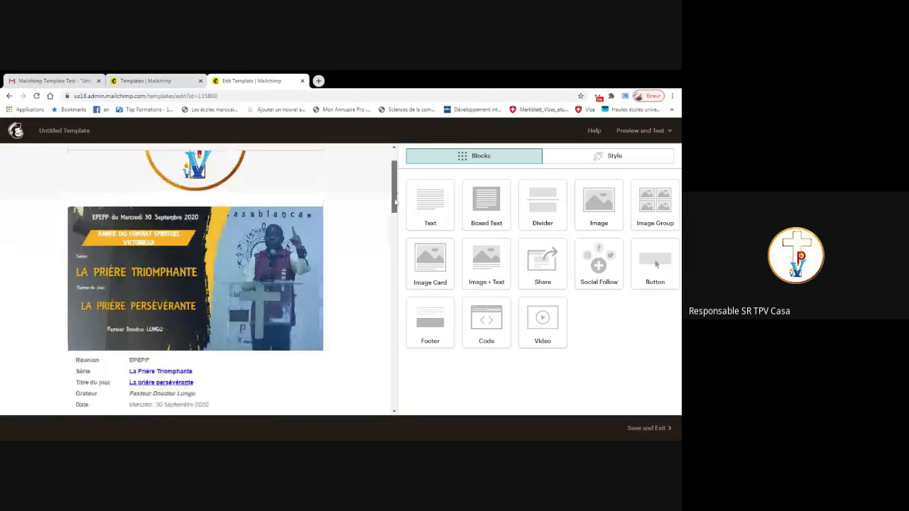
pyautogui.moveTo(394, 202); pyautogui.dragTo(390, 250)
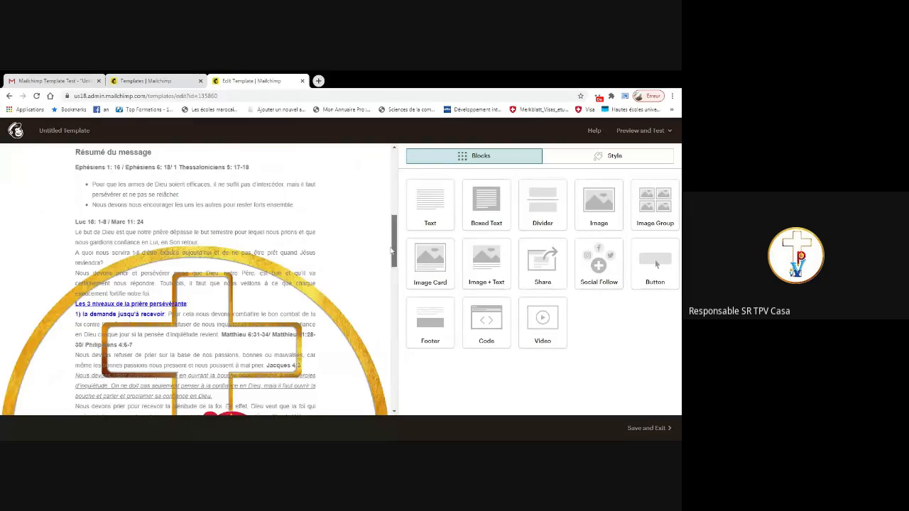
pyautogui.moveTo(390, 250); pyautogui.dragTo(391, 234)
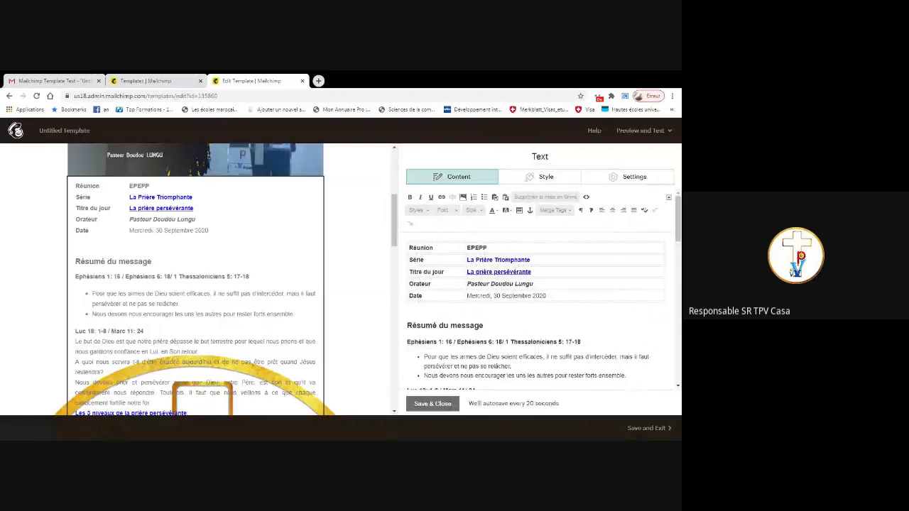
pyautogui.scroll(-2, 536, 305)
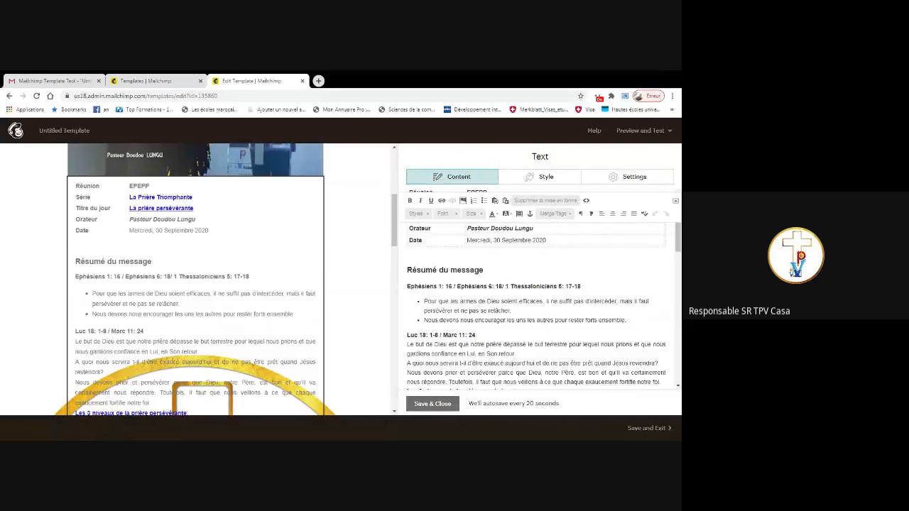
# Select the message summary from Résumé du message to the closing church line in the text block, and review the block
pyautogui.moveTo(406, 270); pyautogui.dragTo(568, 387)
pyautogui.moveTo(477, 361); pyautogui.dragTo(563, 361)
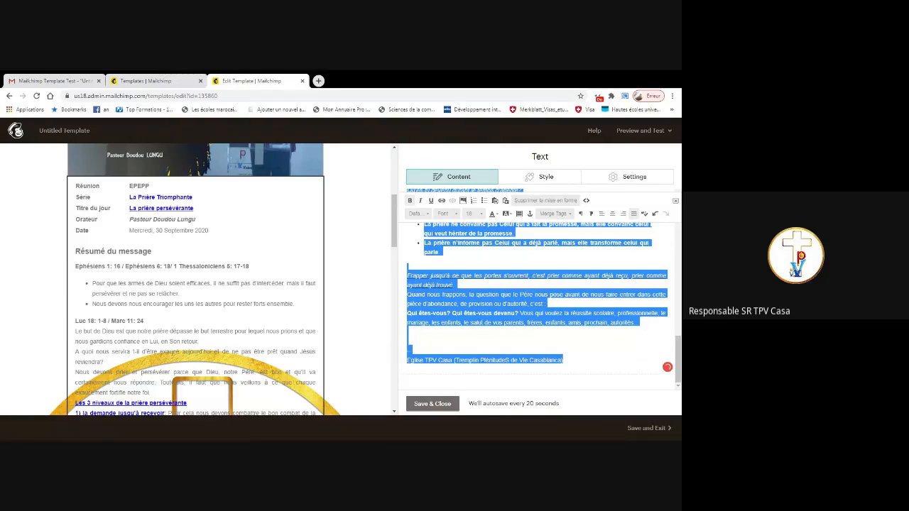
pyautogui.click(426, 333)
pyautogui.scroll(12, 440, 319)
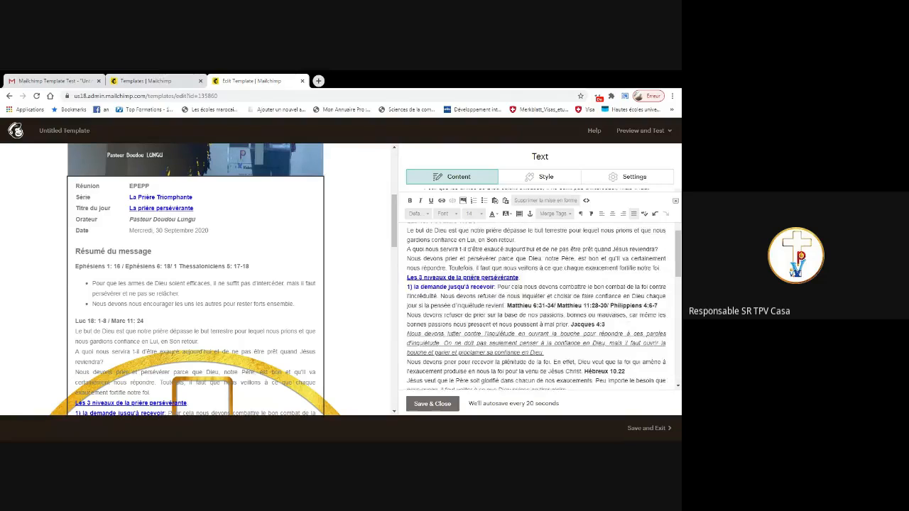
pyautogui.scroll(1, 360, 265)
pyautogui.scroll(3, 311, 189)
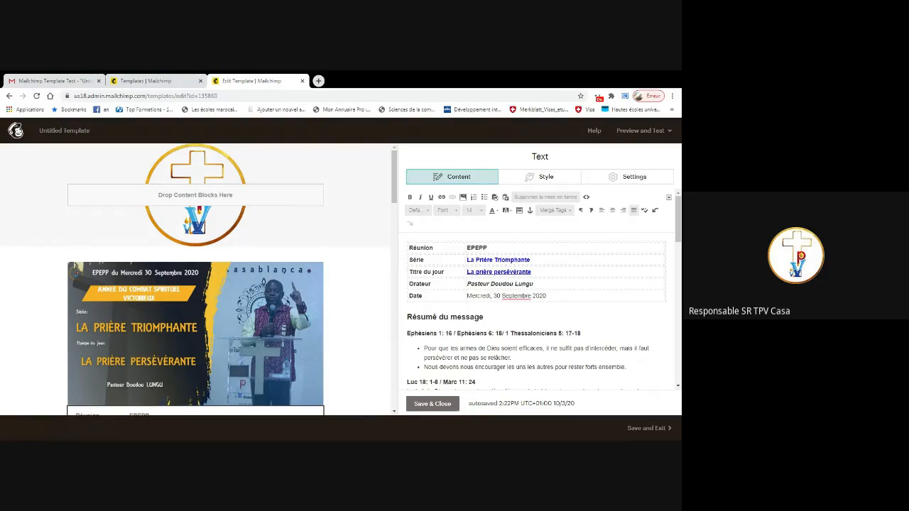
pyautogui.scroll(-1, 380, 260)
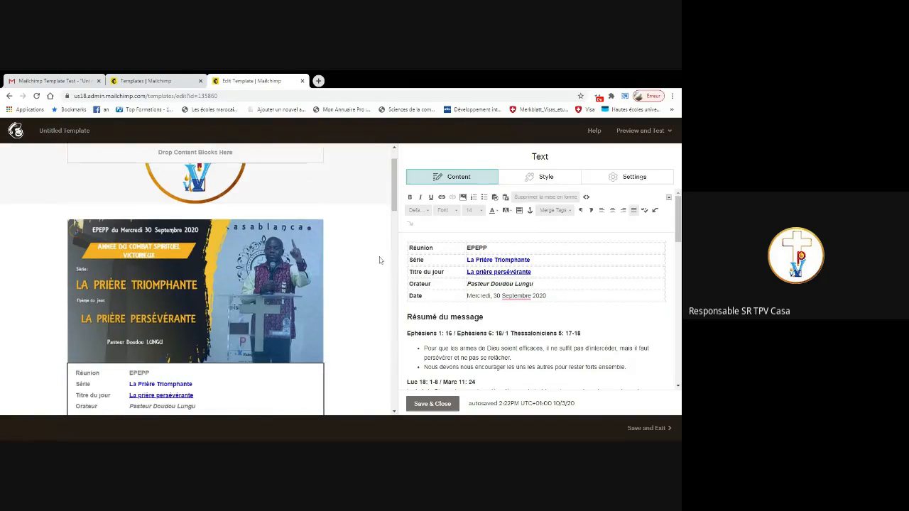
pyautogui.scroll(-1, 379, 260)
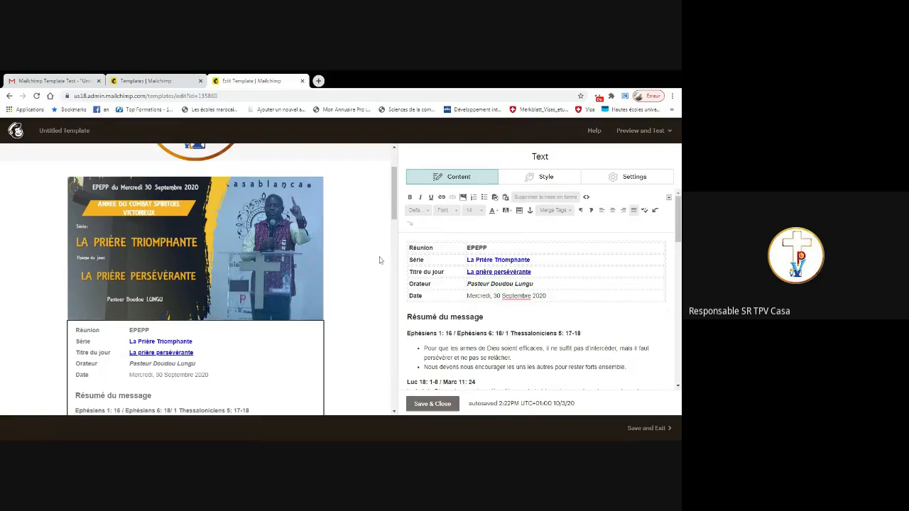
# Open the content settings of the banner image above the message details, and save and close the block
pyautogui.click(319, 228)
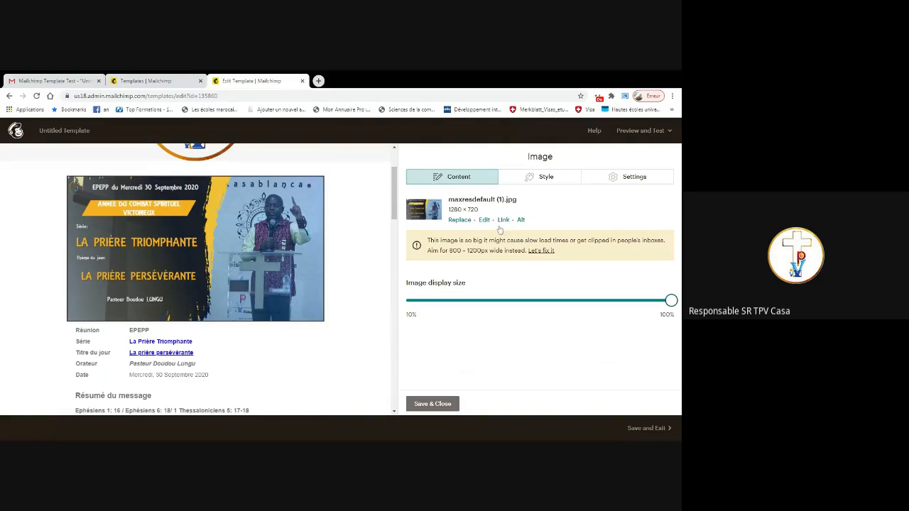
pyautogui.scroll(-5, 289, 305)
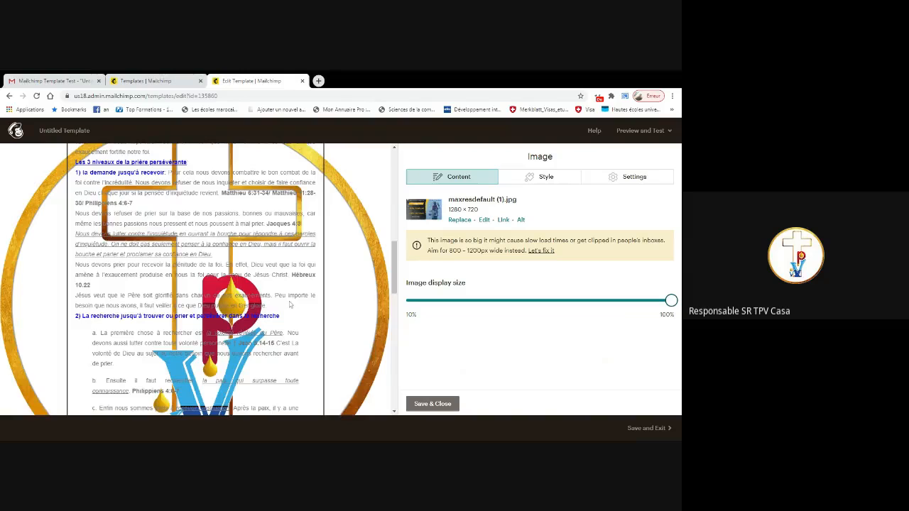
pyautogui.scroll(-10, 289, 305)
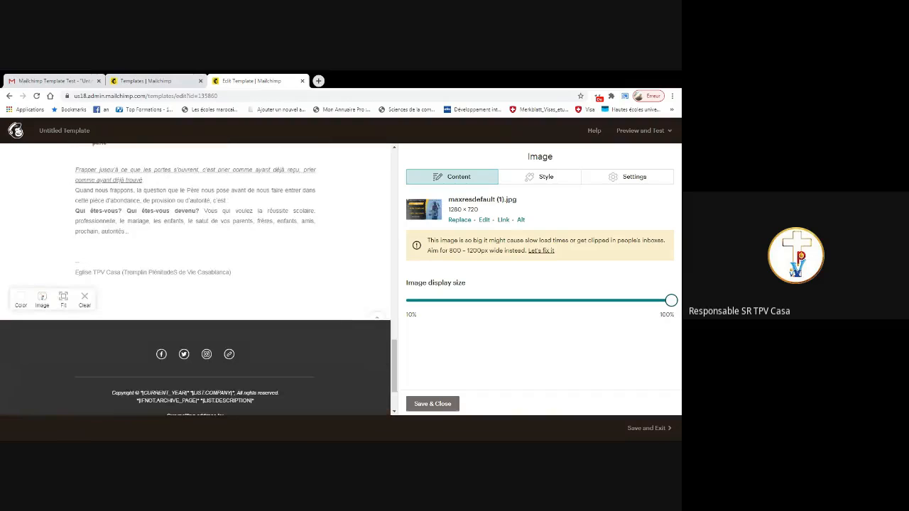
pyautogui.click(430, 403)
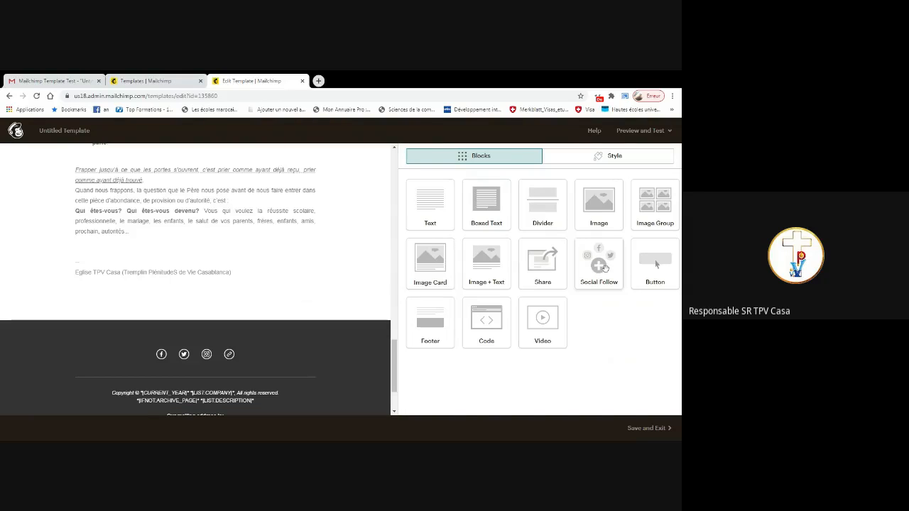
# Add a Social Follow block to the footer above the existing social icons, and review its Facebook, Twitter and Website entries
pyautogui.moveTo(603, 268); pyautogui.dragTo(113, 349)
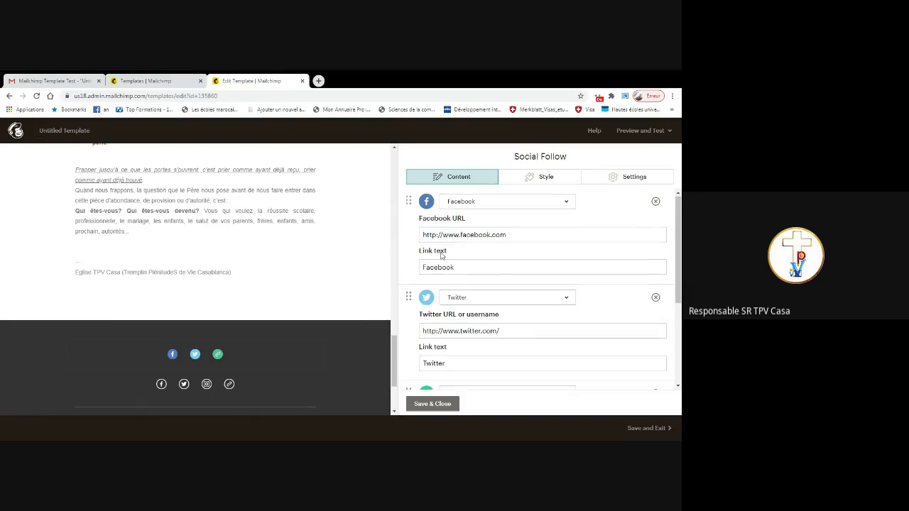
pyautogui.scroll(-1, 441, 255)
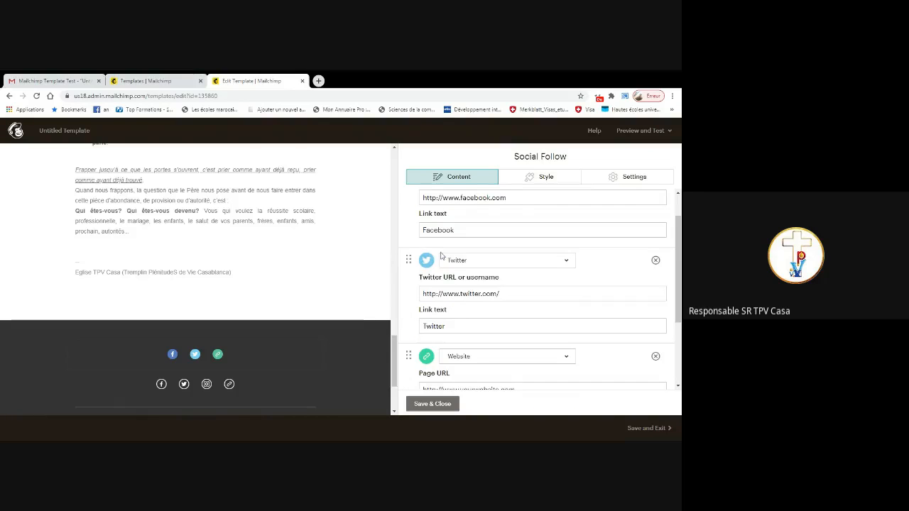
pyautogui.scroll(-3, 441, 255)
pyautogui.scroll(-1, 441, 255)
pyautogui.scroll(4, 461, 284)
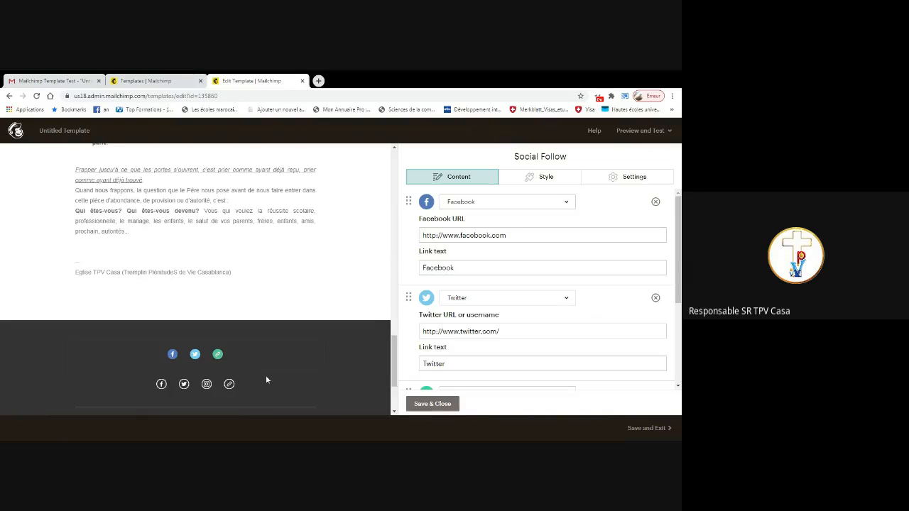
# Delete the old Social Follow block with the white outlined icons from the footer
pyautogui.moveTo(264, 381)
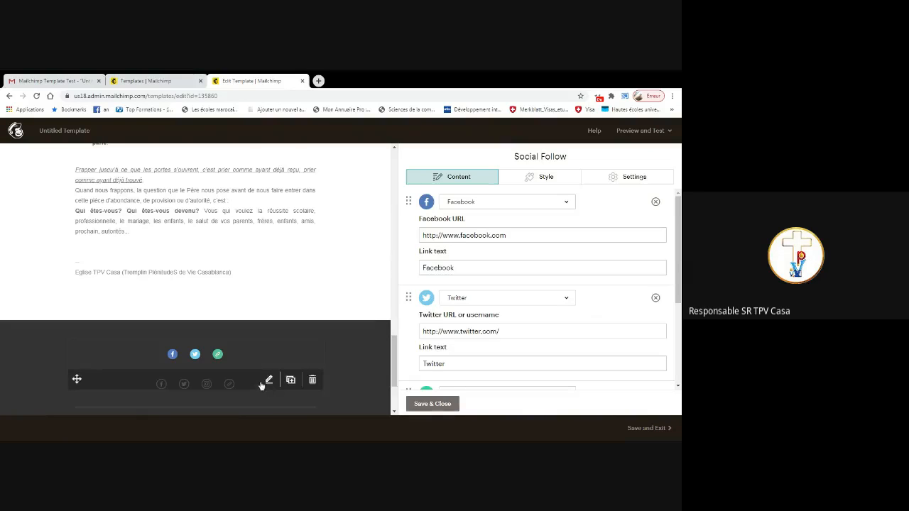
pyautogui.click(311, 382)
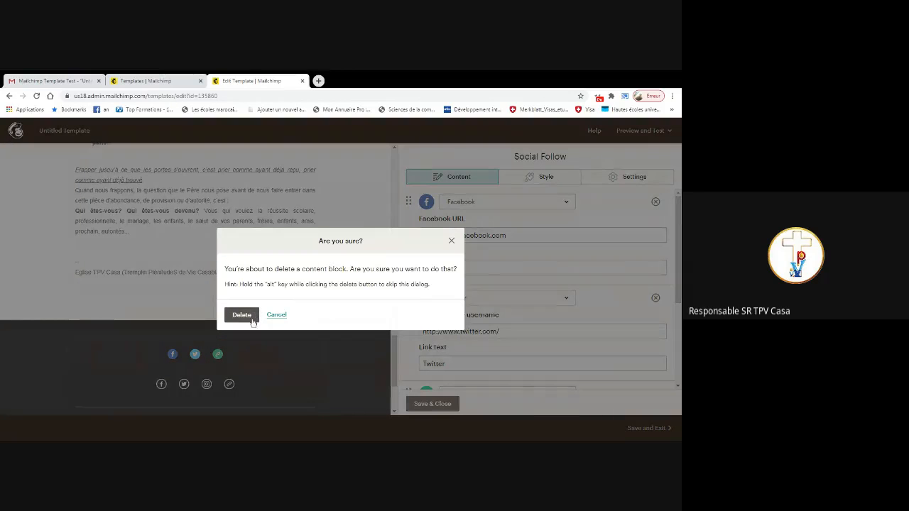
pyautogui.click(252, 320)
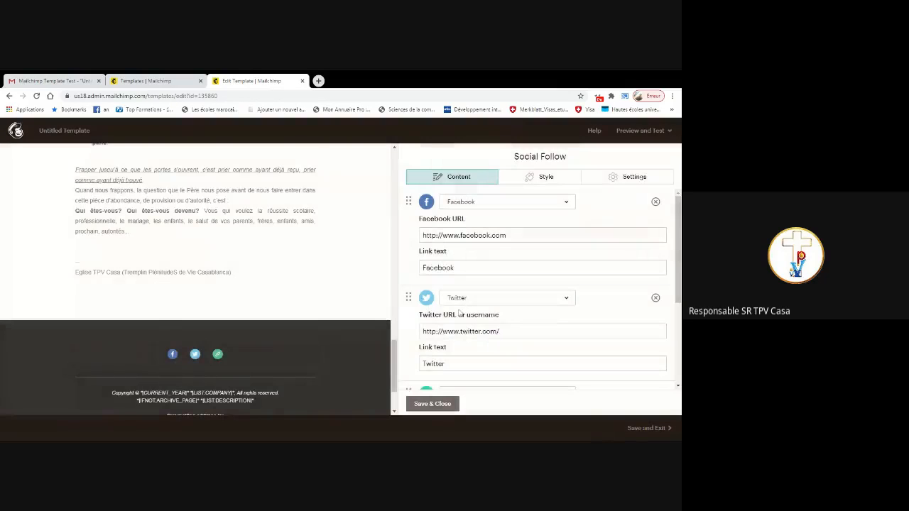
# Add YouTube as a fourth service in the new Social Follow block, and save and close the block
pyautogui.scroll(-1, 513, 297)
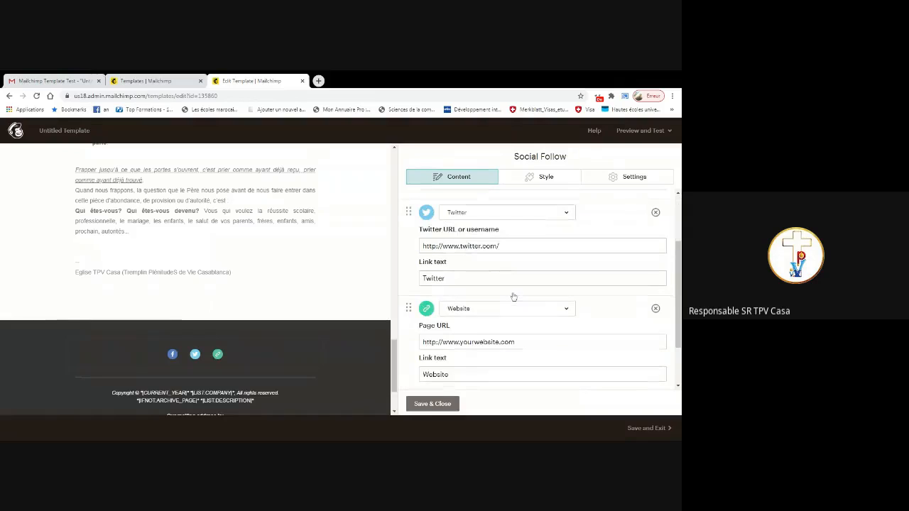
pyautogui.scroll(-2, 514, 297)
pyautogui.scroll(2, 513, 297)
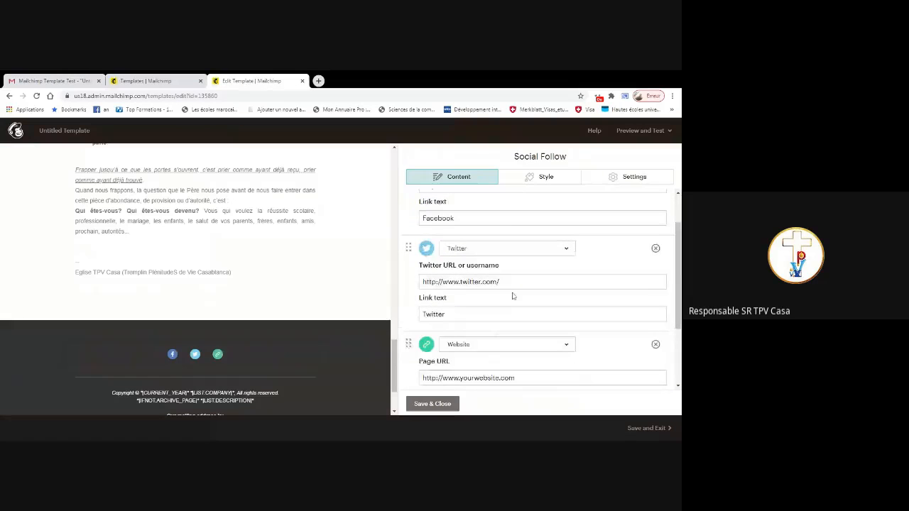
pyautogui.scroll(1, 514, 297)
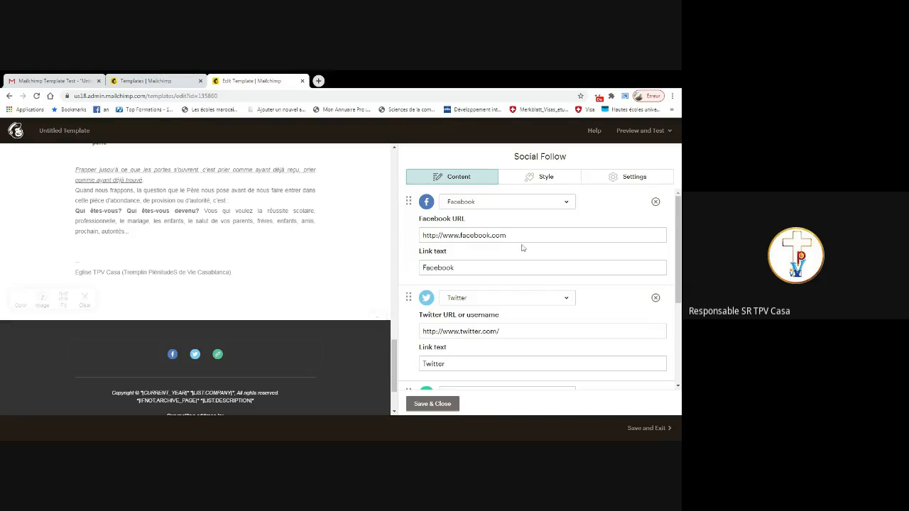
pyautogui.scroll(-3, 521, 250)
pyautogui.scroll(-1, 521, 250)
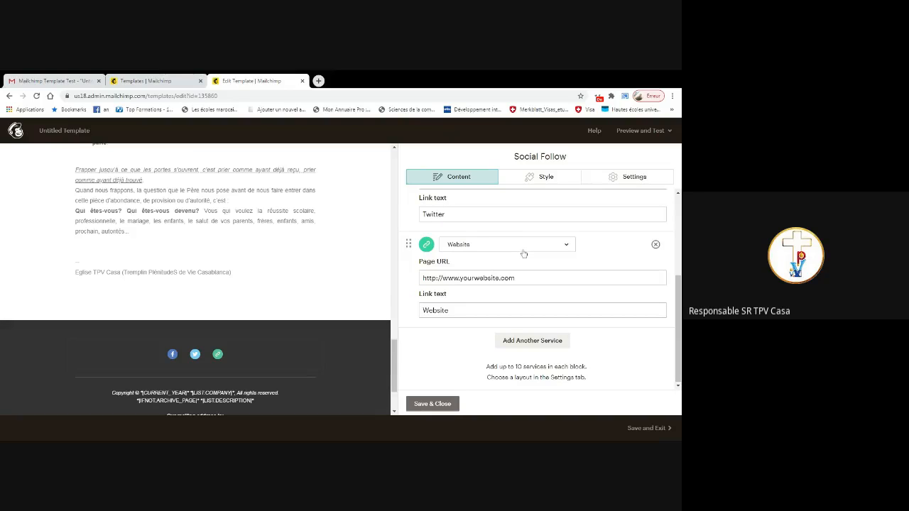
pyautogui.click(531, 340)
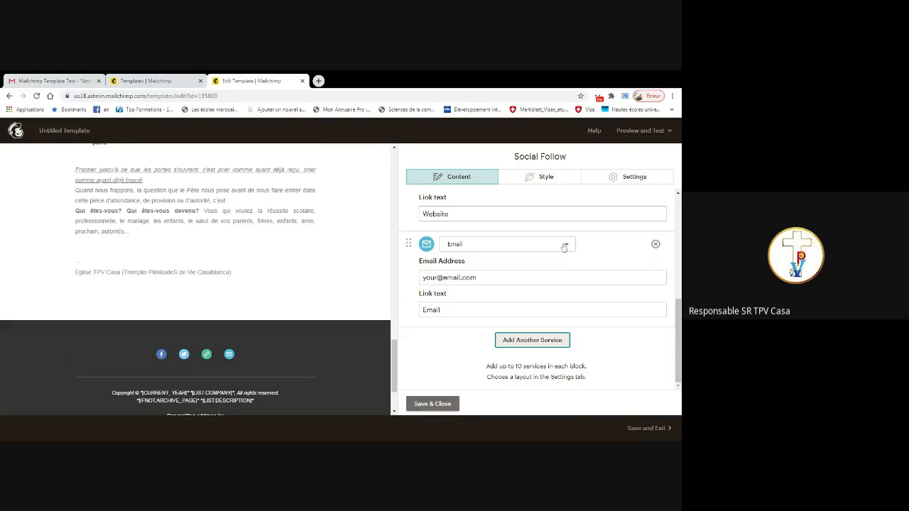
pyautogui.click(563, 246)
pyautogui.scroll(-5, 553, 284)
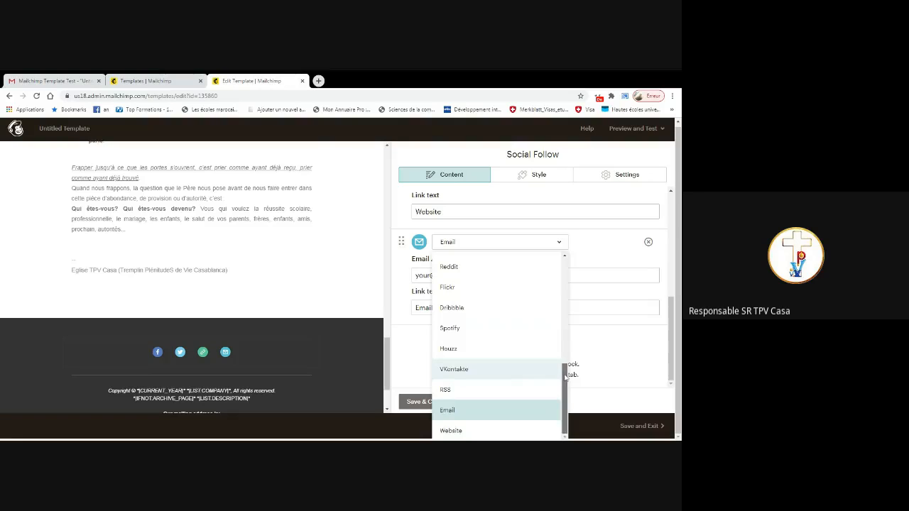
pyautogui.moveTo(563, 375); pyautogui.dragTo(563, 273)
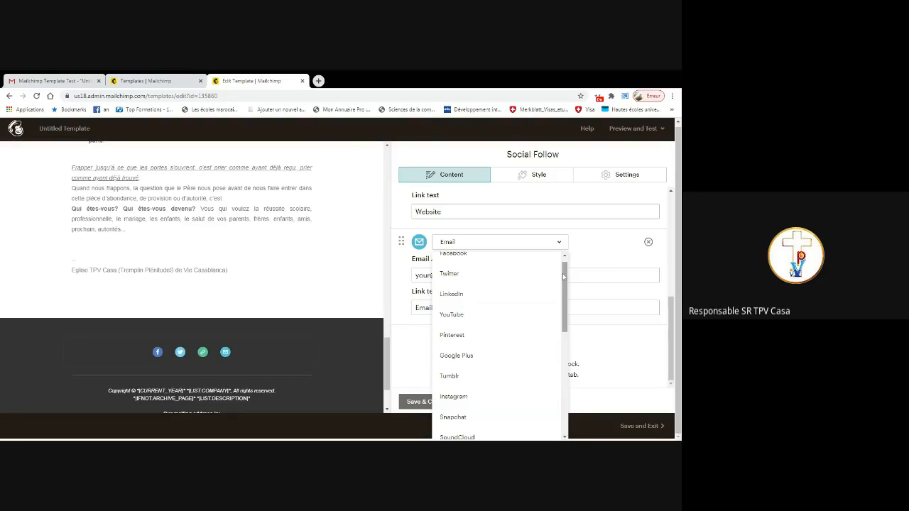
pyautogui.click(506, 318)
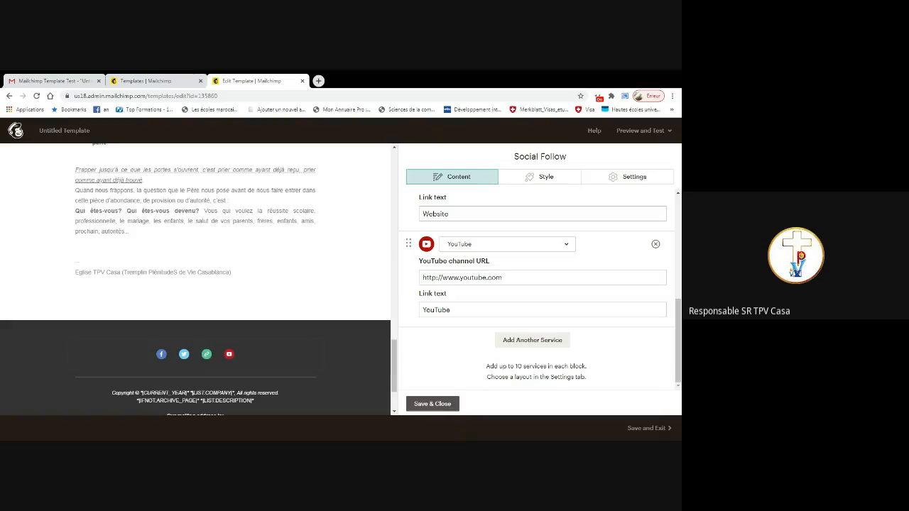
pyautogui.click(432, 403)
# Review the template layout from the footer with its social icons back up to the logo header
pyautogui.scroll(-3, 350, 309)
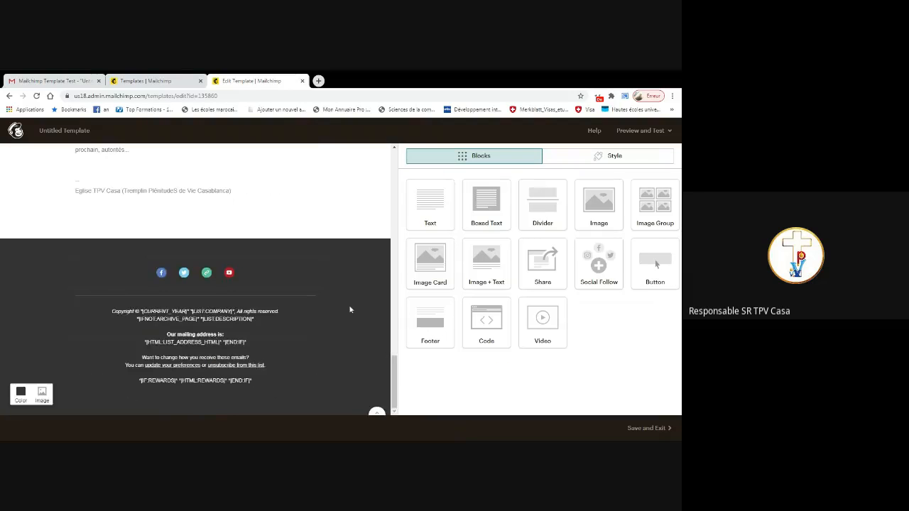
pyautogui.scroll(3, 350, 309)
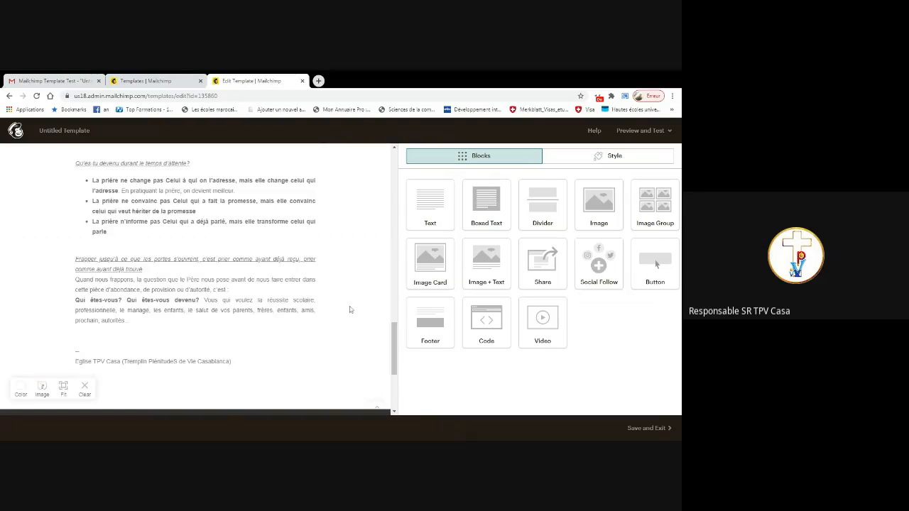
pyautogui.scroll(-3, 350, 309)
pyautogui.scroll(10, 349, 309)
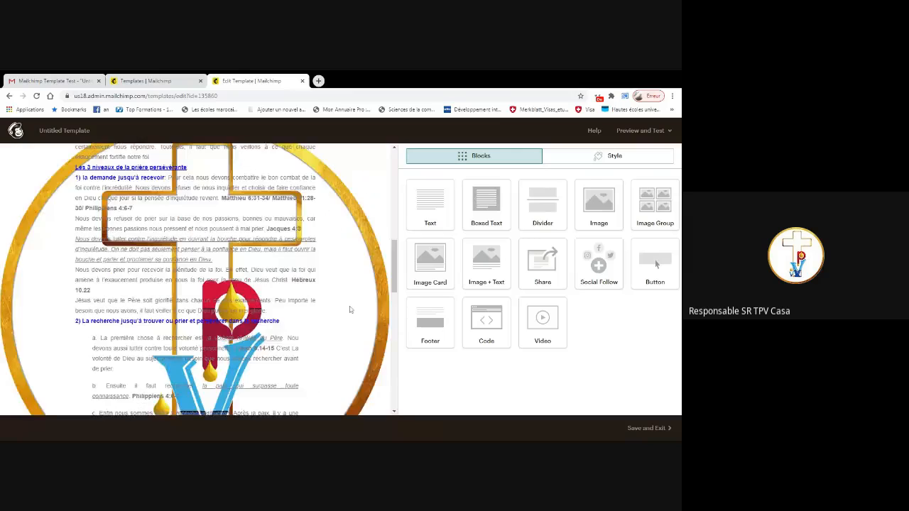
pyautogui.scroll(5, 349, 309)
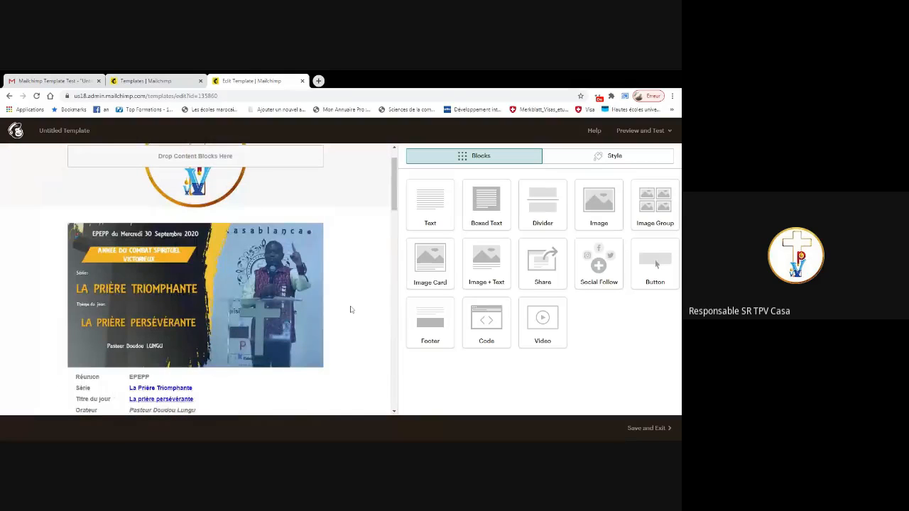
pyautogui.scroll(1, 349, 309)
pyautogui.scroll(-2, 350, 310)
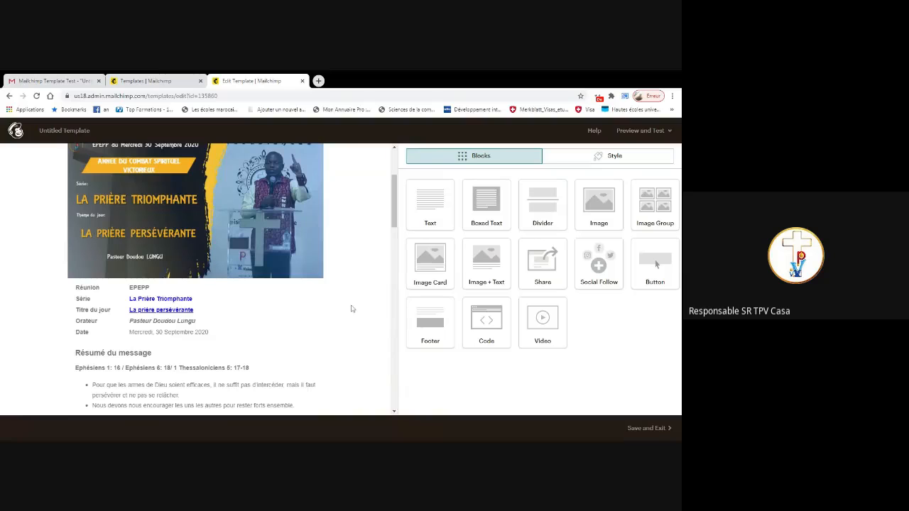
pyautogui.scroll(1, 351, 309)
pyautogui.scroll(3, 350, 309)
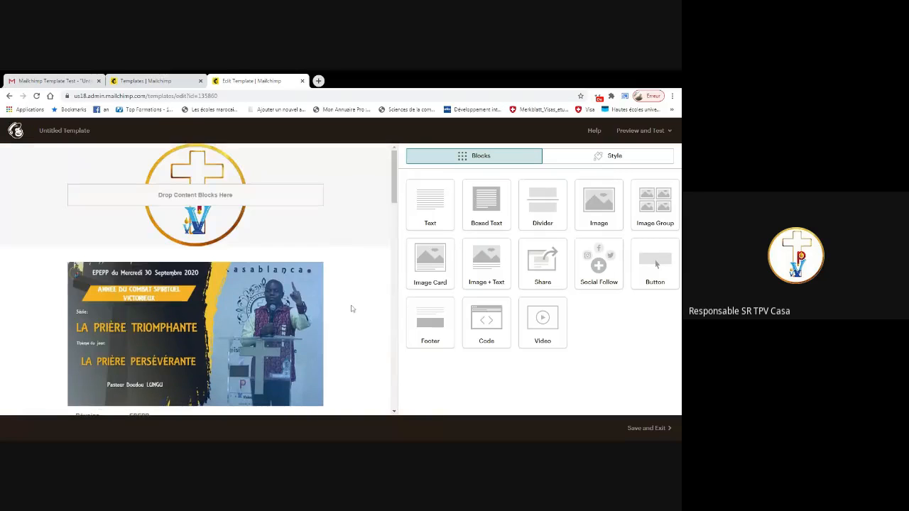
# Preview the template in desktop view, examining the layout, background logo and text from the header to the footer social icons
pyautogui.click(670, 132)
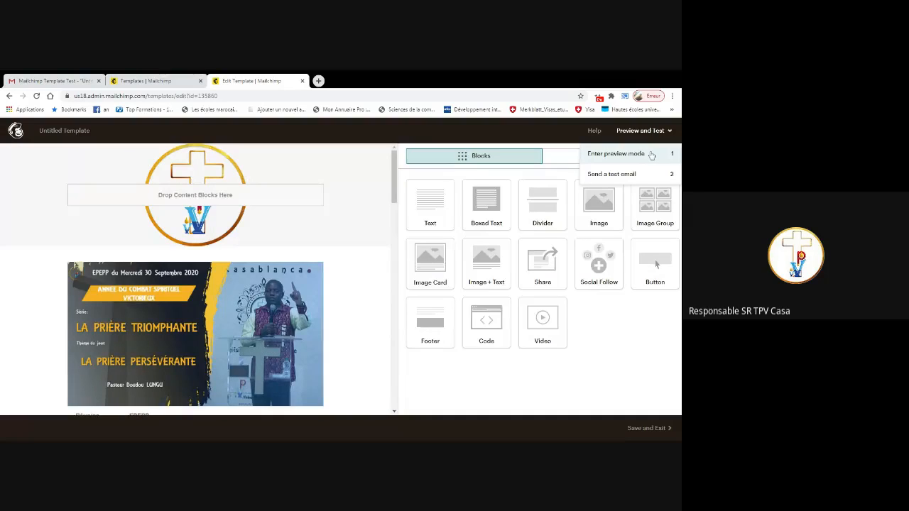
pyautogui.click(651, 155)
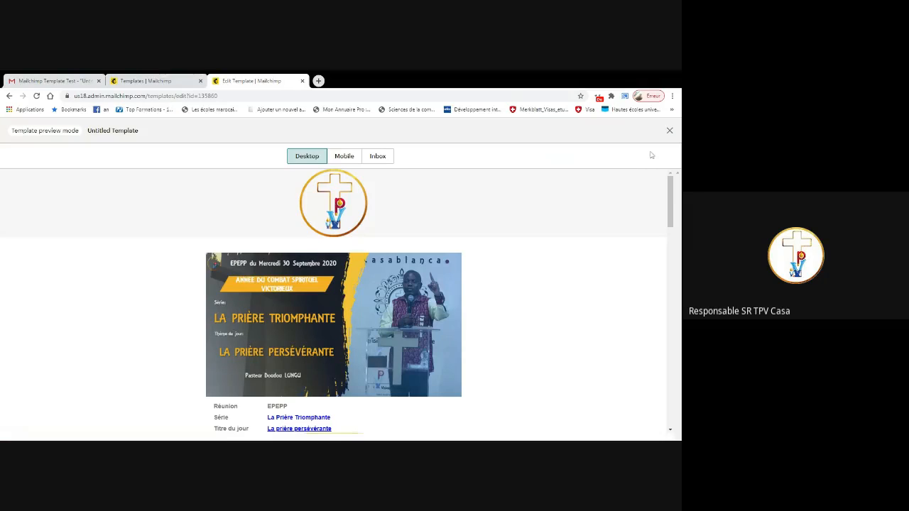
pyautogui.scroll(-1, 629, 223)
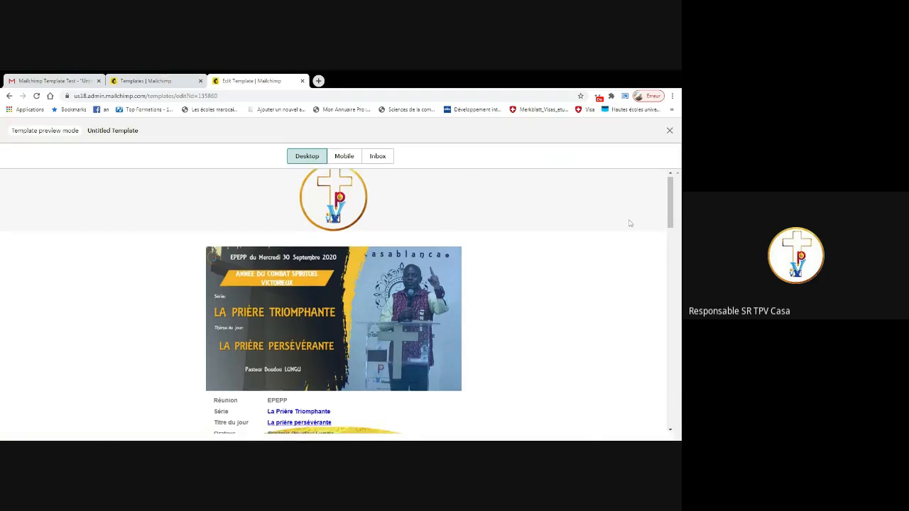
pyautogui.scroll(-3, 629, 223)
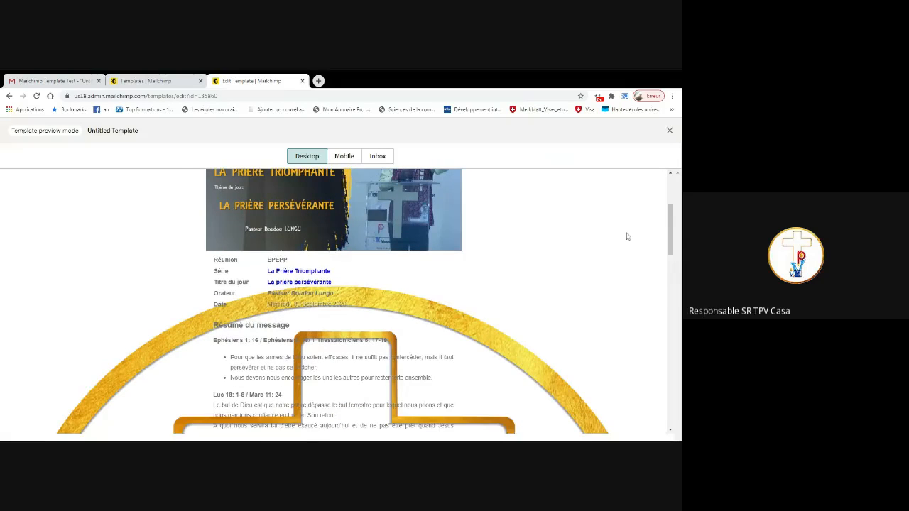
pyautogui.scroll(-6, 627, 237)
pyautogui.scroll(-1, 627, 237)
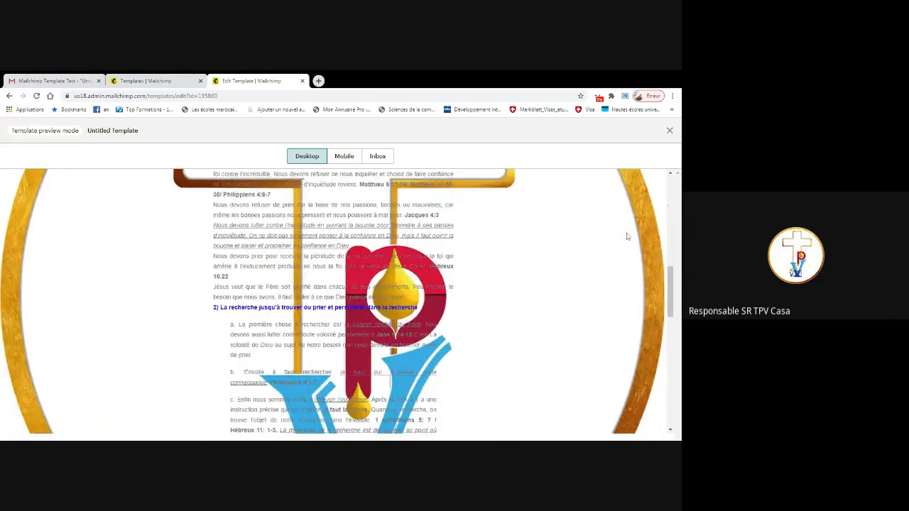
pyautogui.scroll(-3, 627, 236)
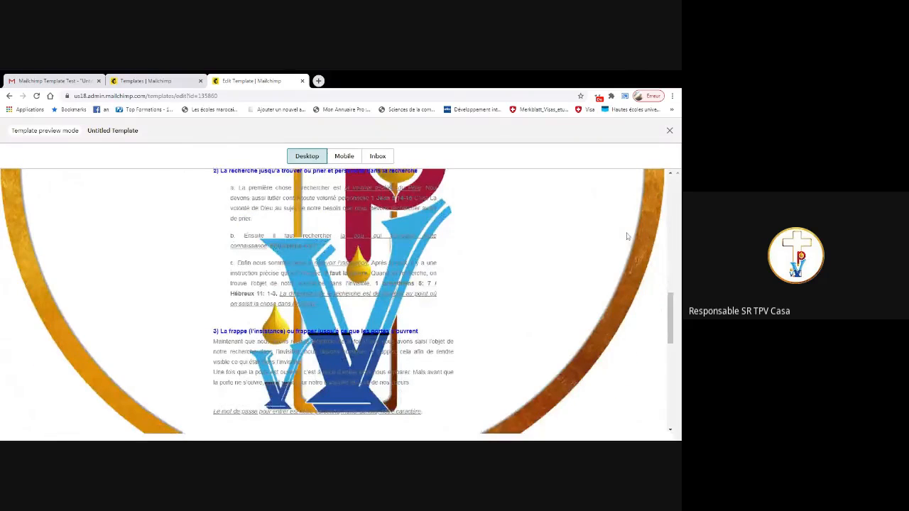
pyautogui.scroll(-10, 627, 237)
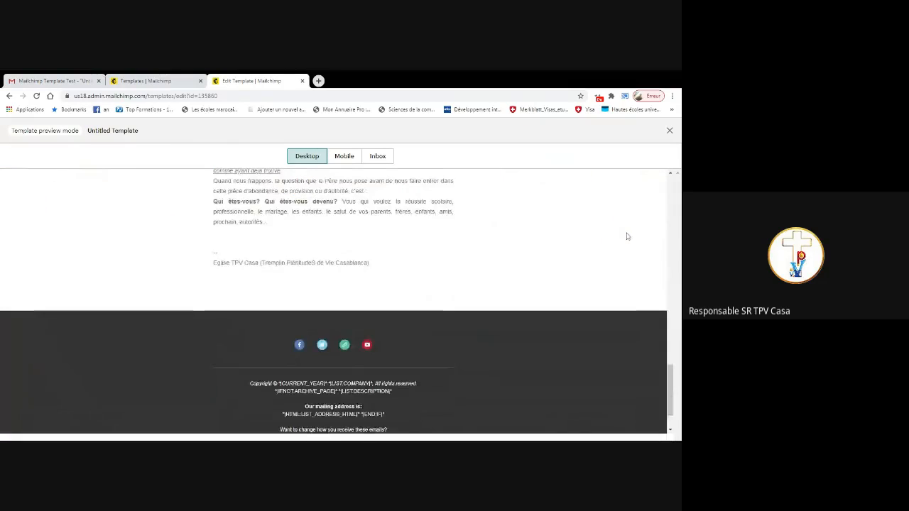
pyautogui.scroll(6, 627, 236)
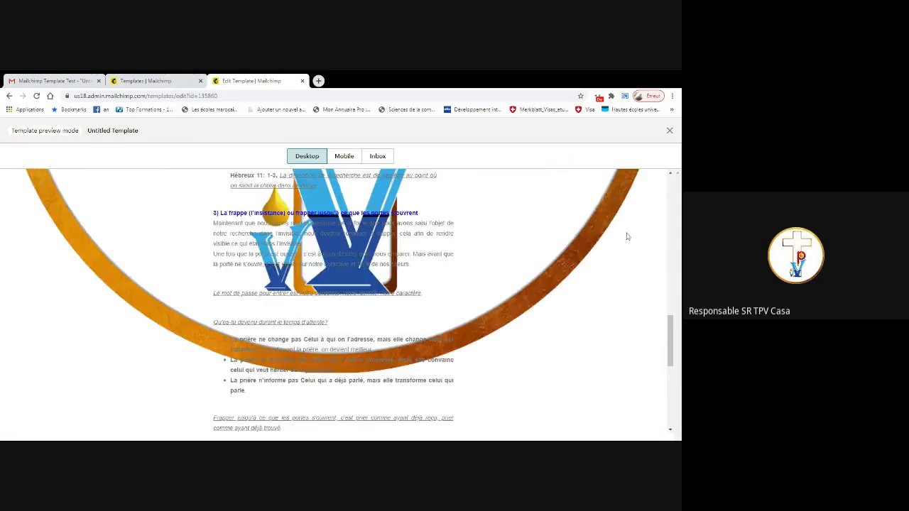
pyautogui.scroll(3, 627, 236)
pyautogui.scroll(10, 627, 236)
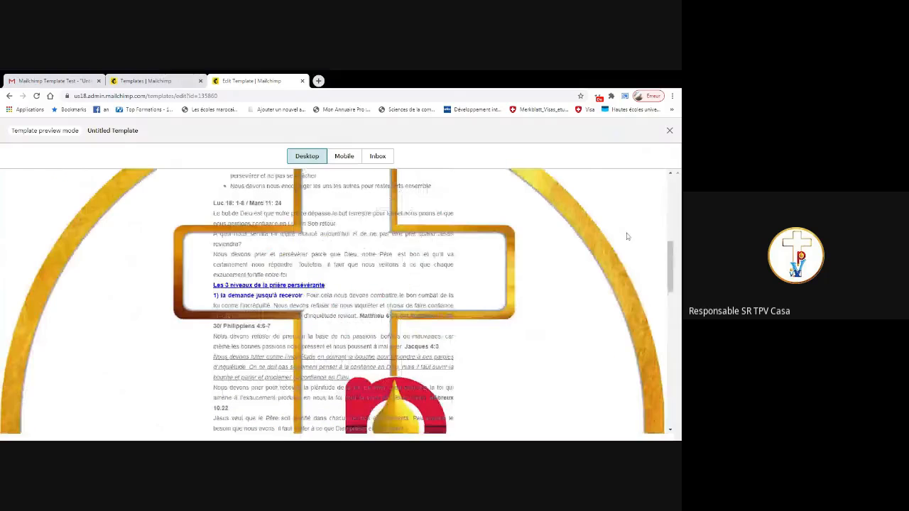
pyautogui.scroll(4, 627, 236)
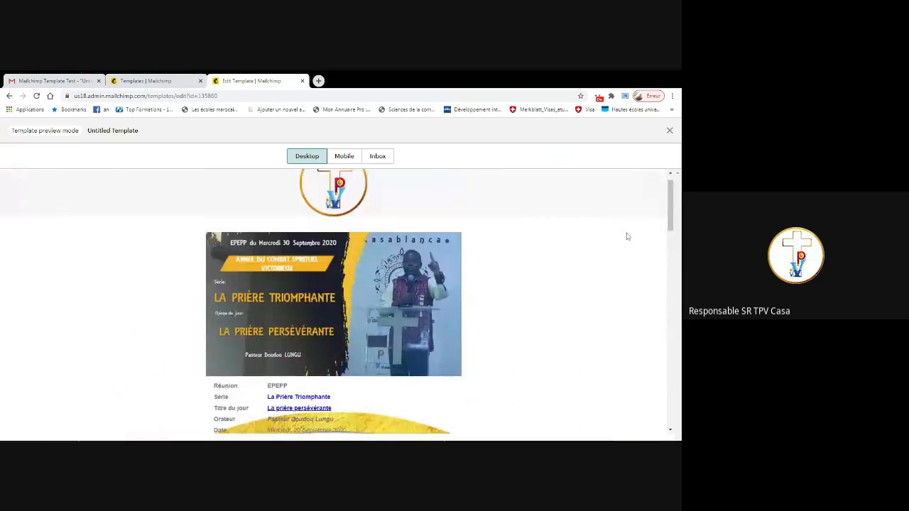
pyautogui.scroll(-12, 627, 236)
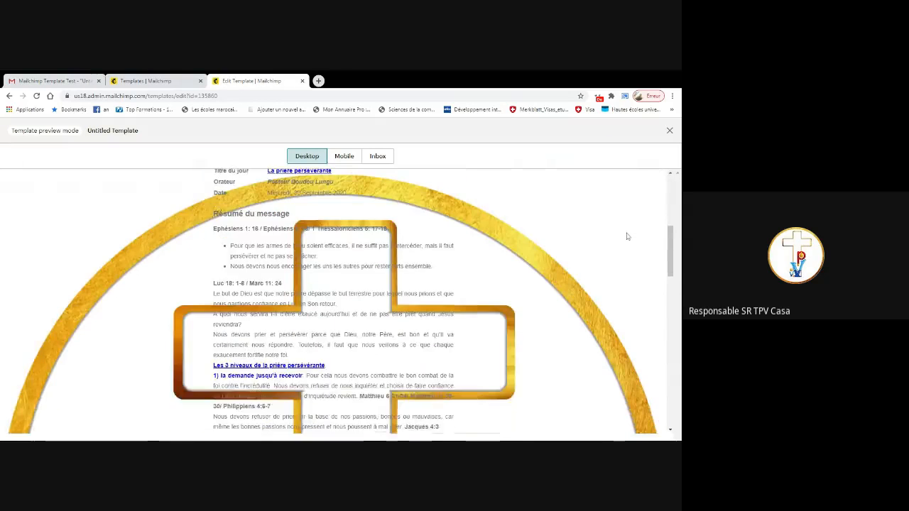
pyautogui.scroll(-15, 627, 236)
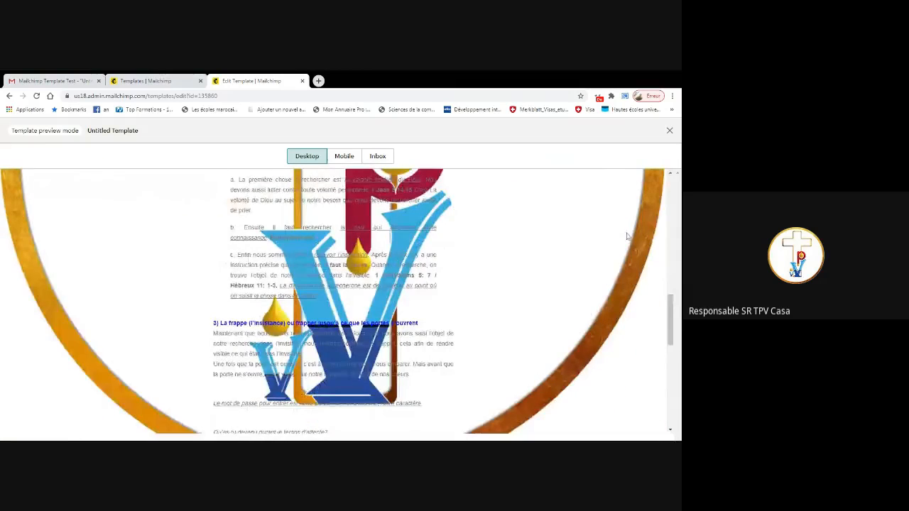
pyautogui.scroll(-3, 627, 236)
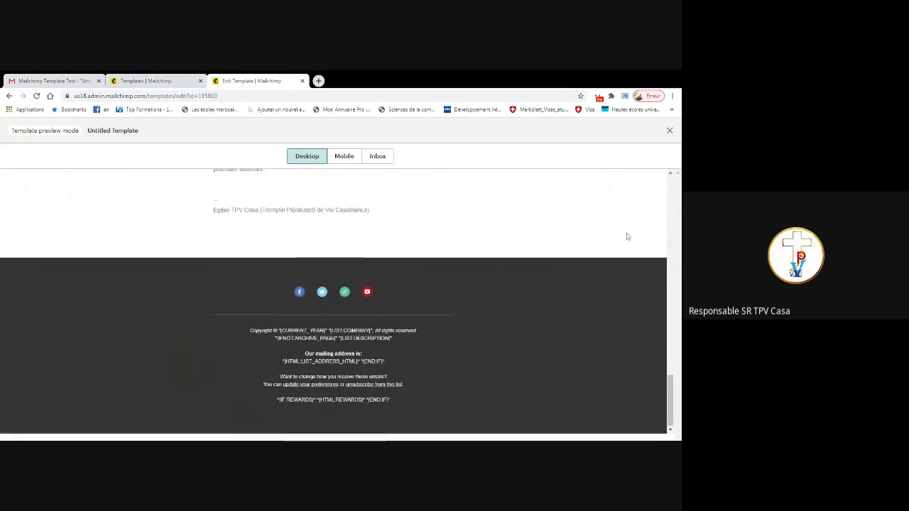
pyautogui.scroll(2, 627, 237)
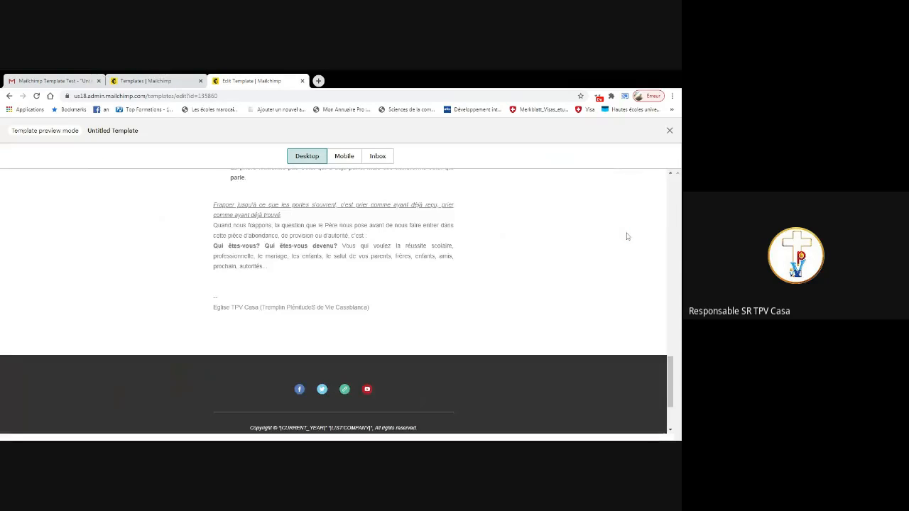
pyautogui.scroll(4, 627, 237)
pyautogui.scroll(3, 627, 237)
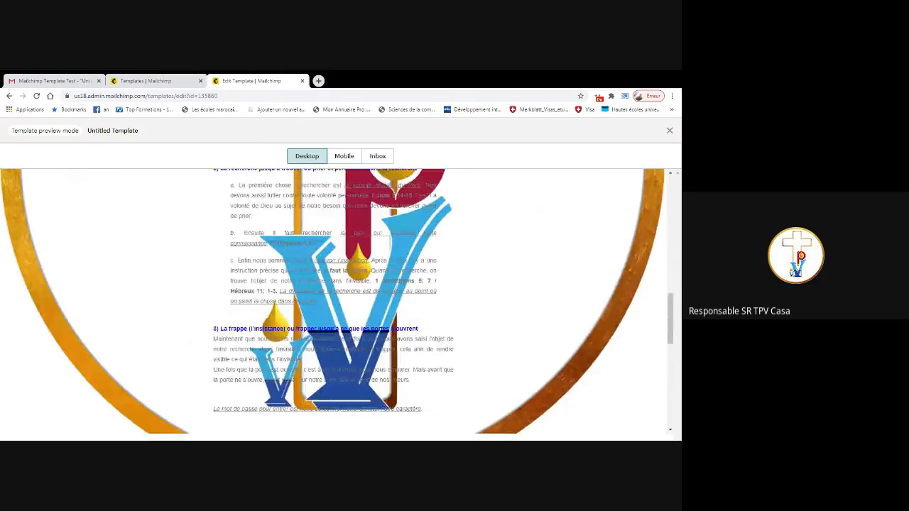
# Check the template's mobile preview from the logo header to the footer social icons, and exit preview mode
pyautogui.click(355, 156)
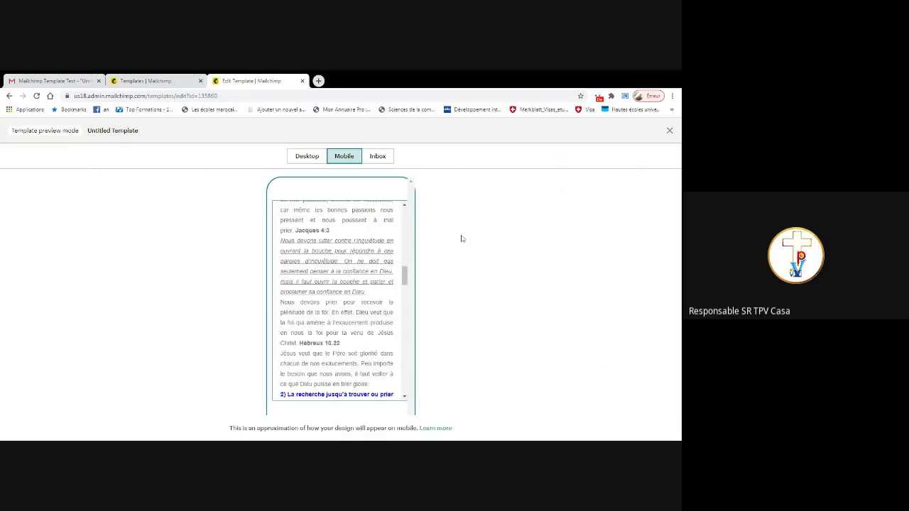
pyautogui.scroll(15, 370, 250)
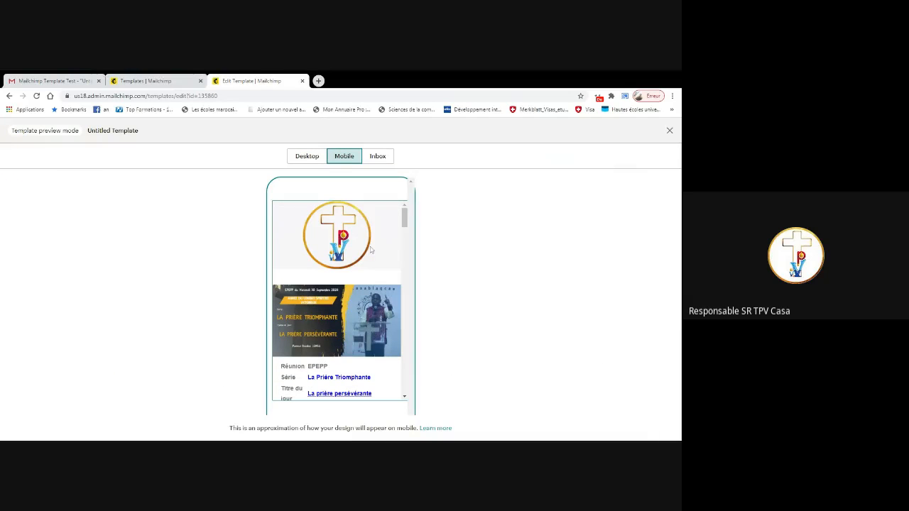
pyautogui.scroll(-10, 376, 242)
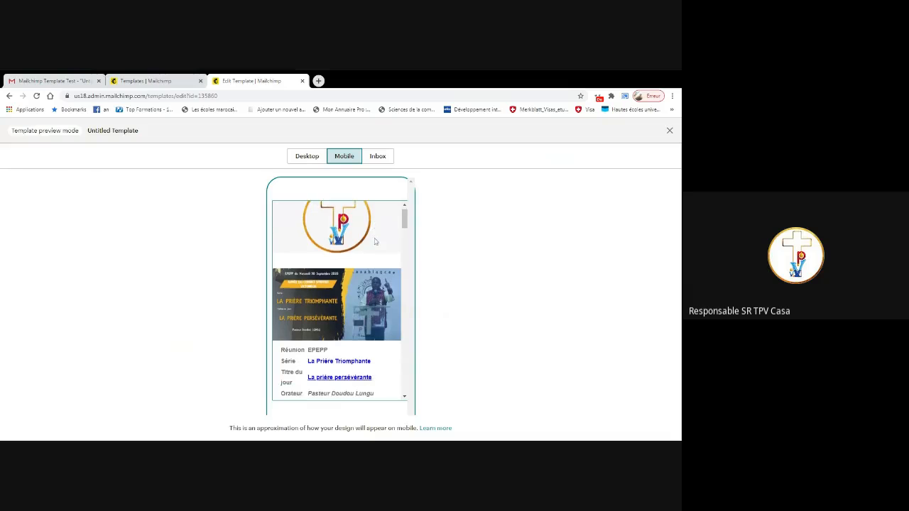
pyautogui.scroll(-10, 377, 242)
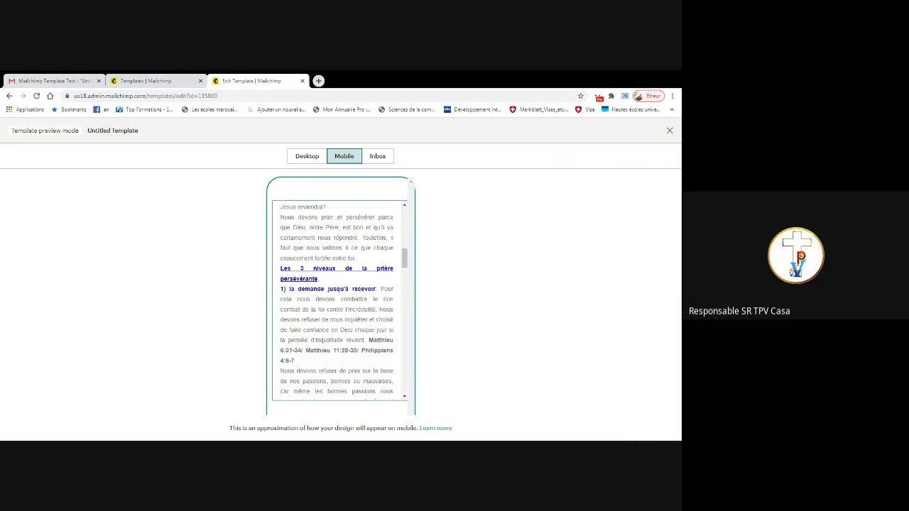
pyautogui.scroll(-10, 375, 242)
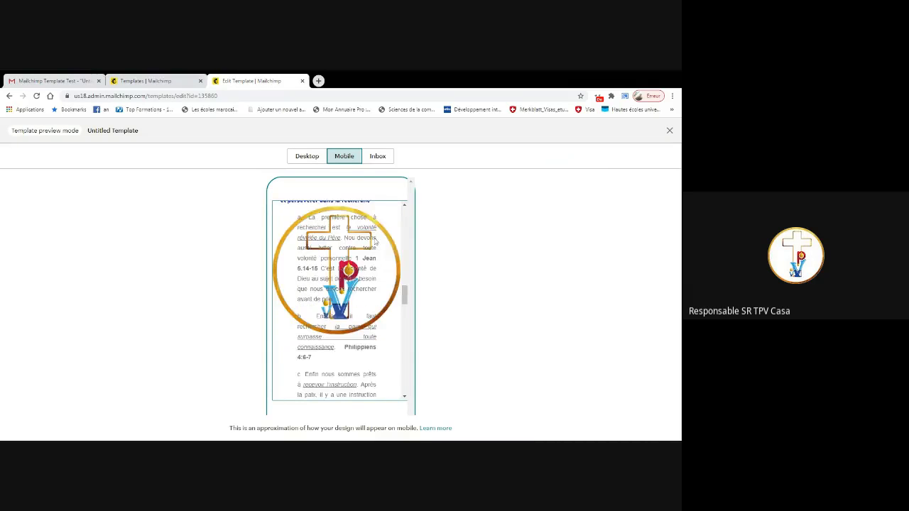
pyautogui.scroll(-10, 375, 242)
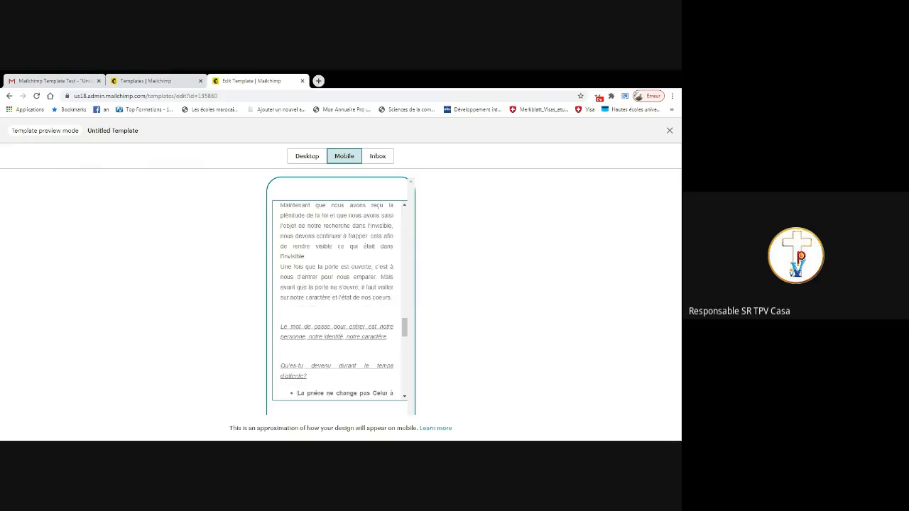
pyautogui.scroll(-3, 375, 242)
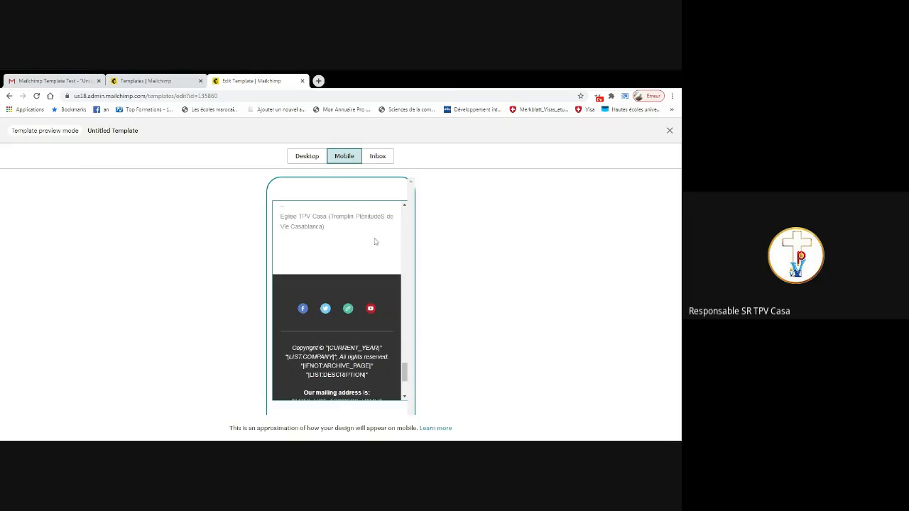
pyautogui.scroll(-1, 374, 238)
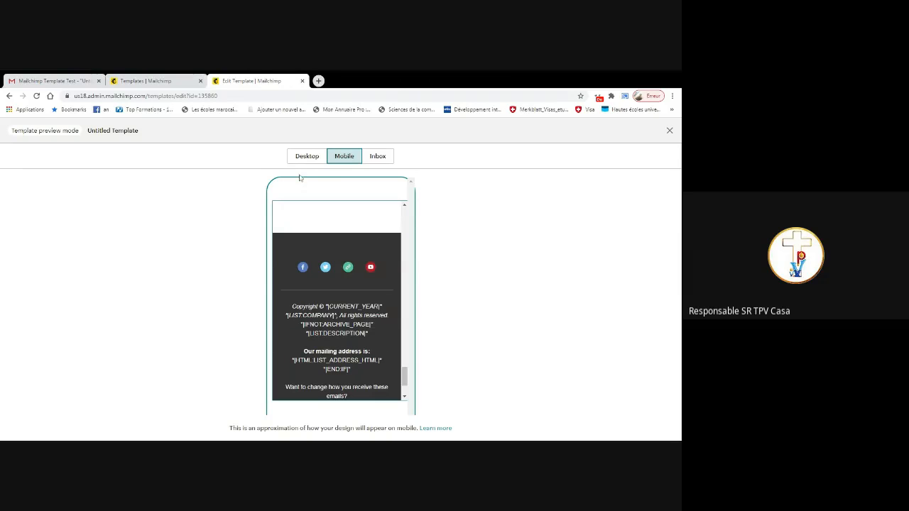
pyautogui.click(670, 130)
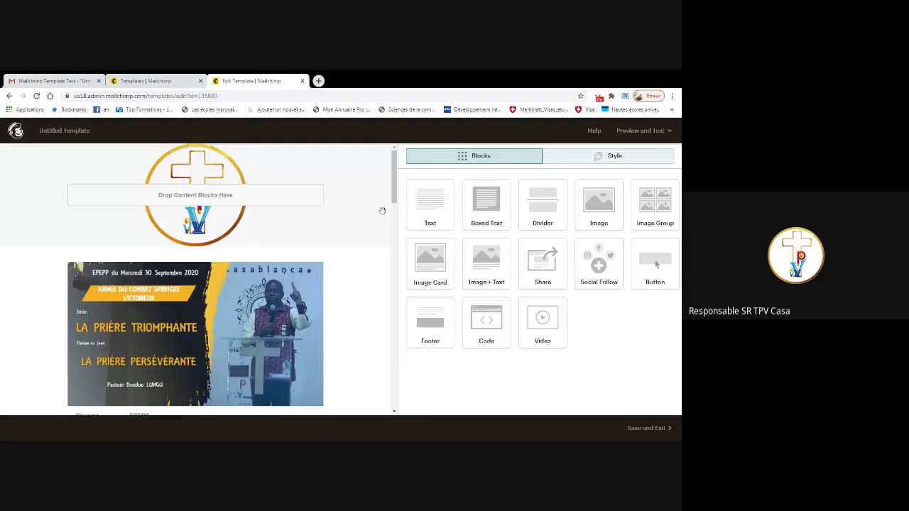
pyautogui.scroll(-2, 355, 227)
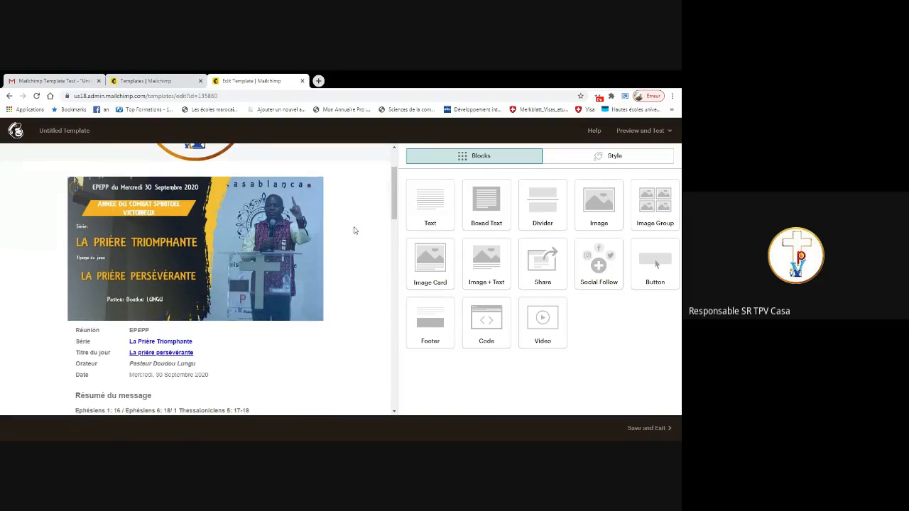
pyautogui.scroll(1, 362, 213)
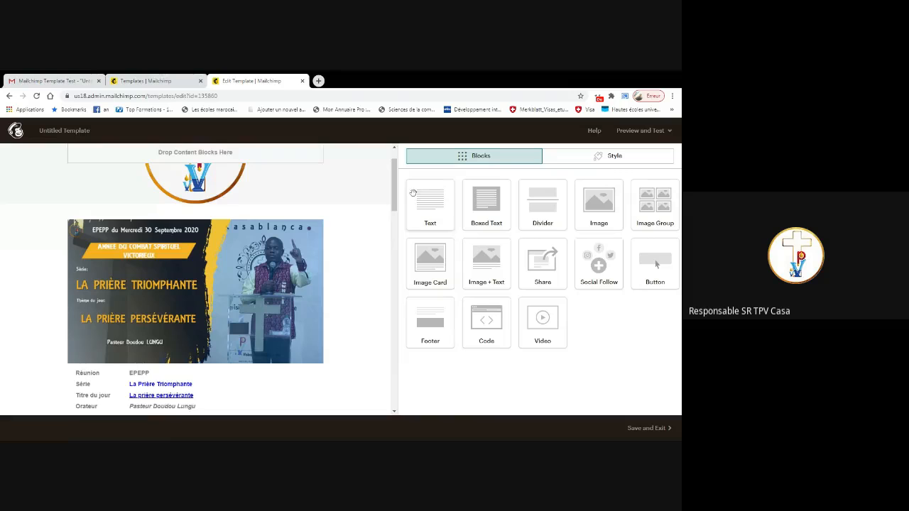
pyautogui.scroll(1, 461, 173)
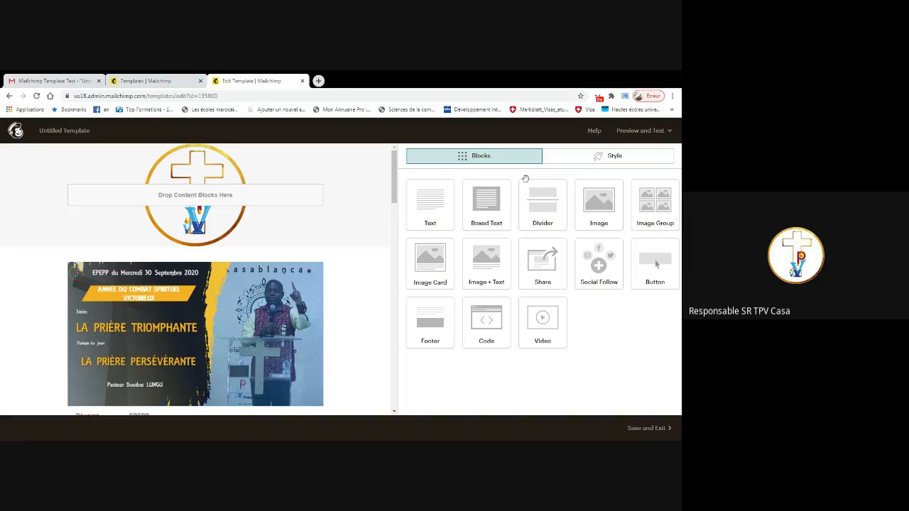
# Review the template's Page style settings for Heading 1 through Heading 4, and return to the list of style sections
pyautogui.click(619, 162)
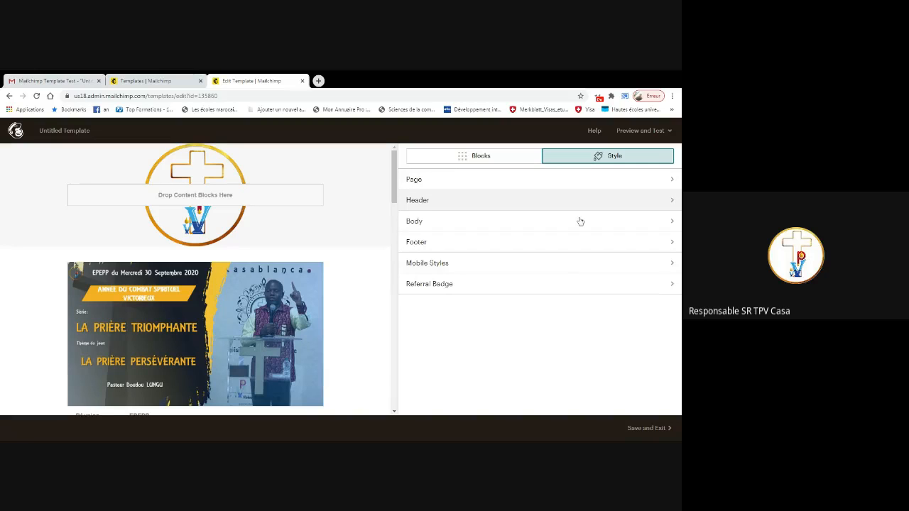
pyautogui.click(566, 181)
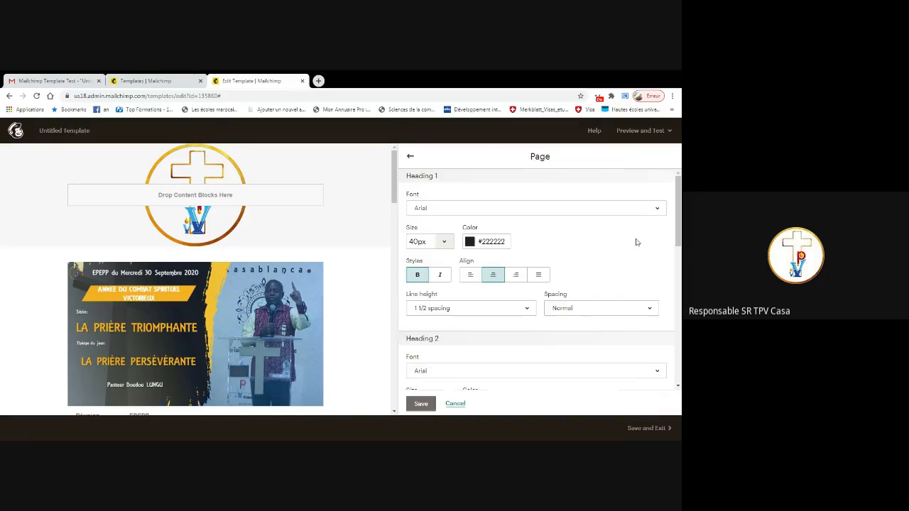
pyautogui.scroll(-3, 540, 281)
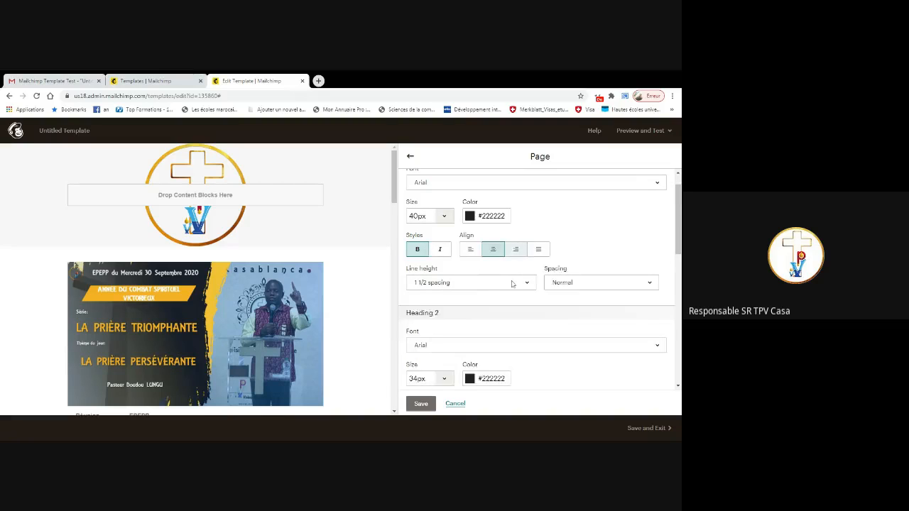
pyautogui.scroll(-2, 511, 284)
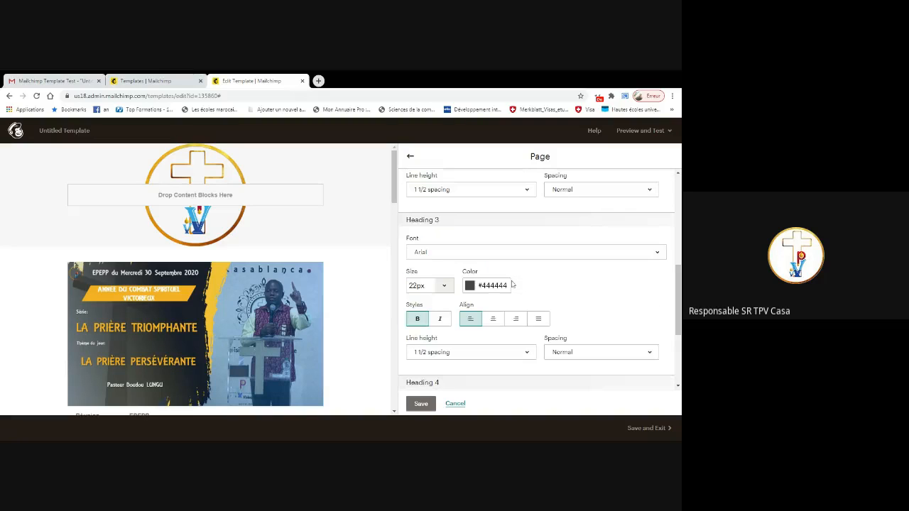
pyautogui.scroll(-3, 511, 284)
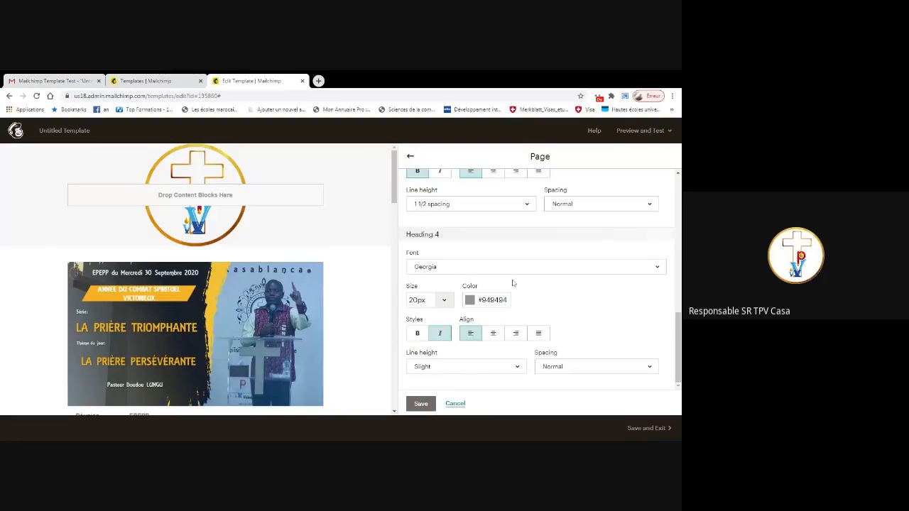
pyautogui.scroll(8, 511, 283)
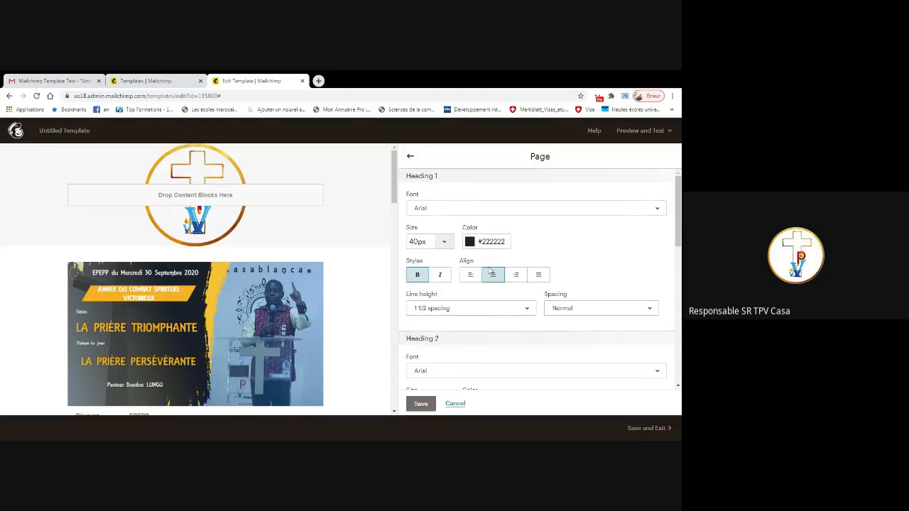
pyautogui.click(411, 158)
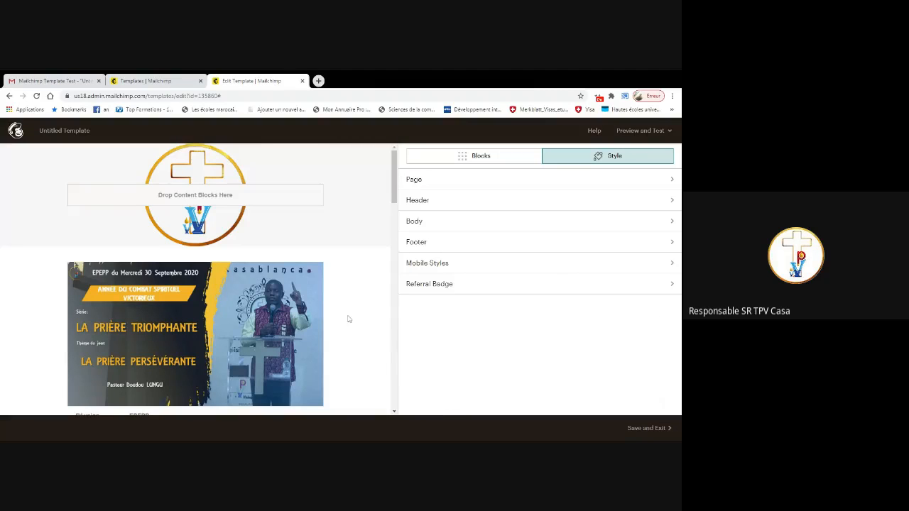
# In the message banner image's settings, try Edge to edge margins and the 50% Retina constraint, leaving both options off
pyautogui.click(268, 276)
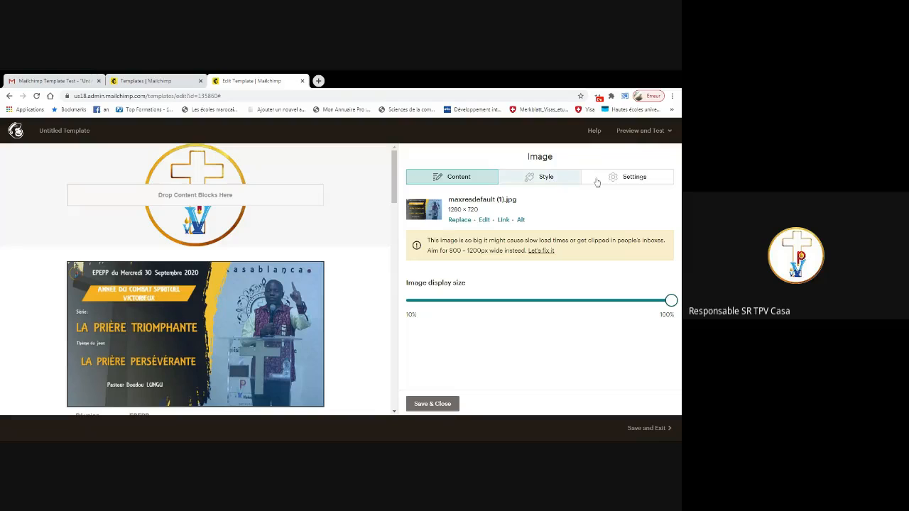
pyautogui.click(618, 180)
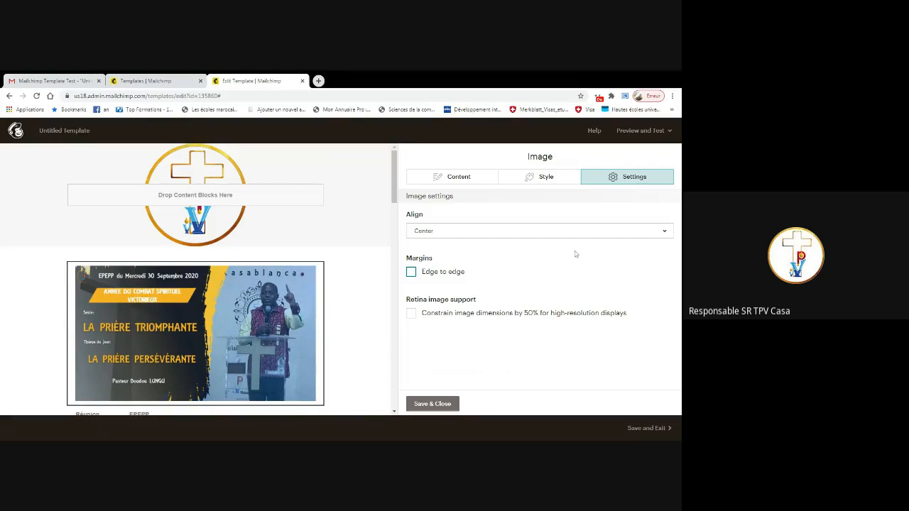
pyautogui.click(411, 272)
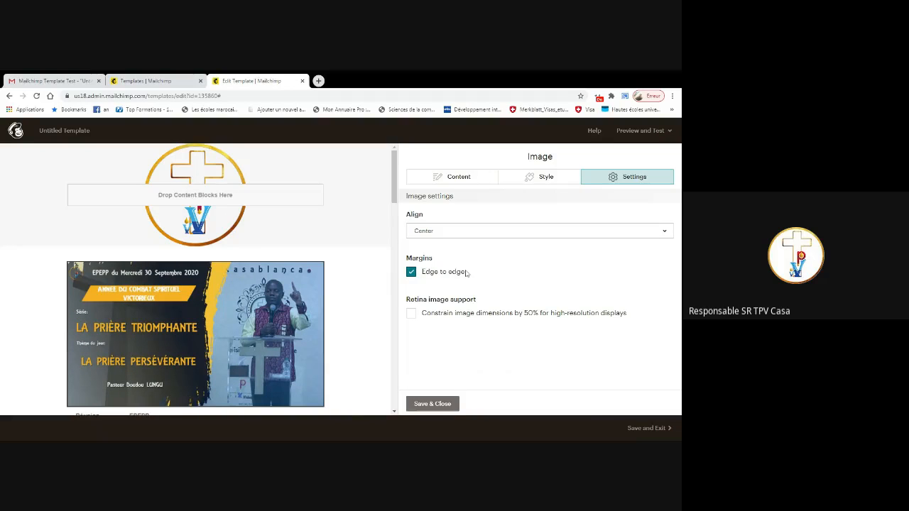
pyautogui.click(410, 313)
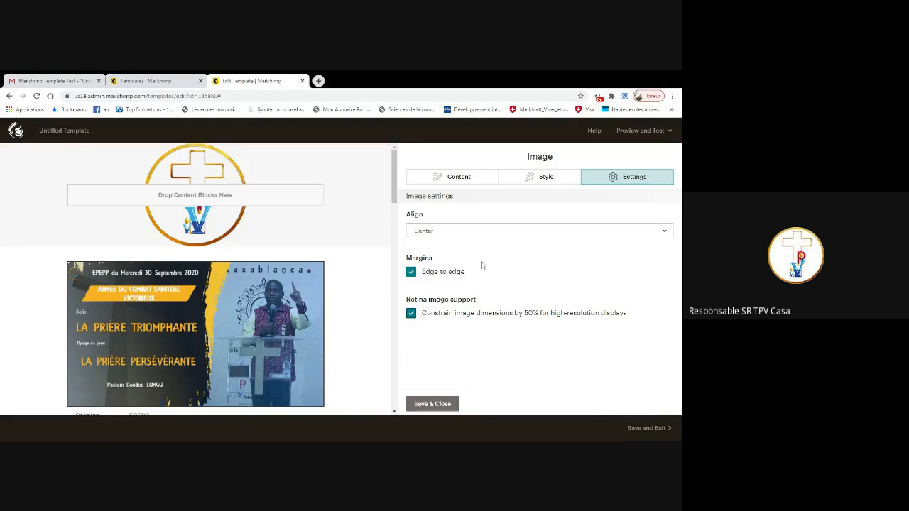
pyautogui.click(412, 274)
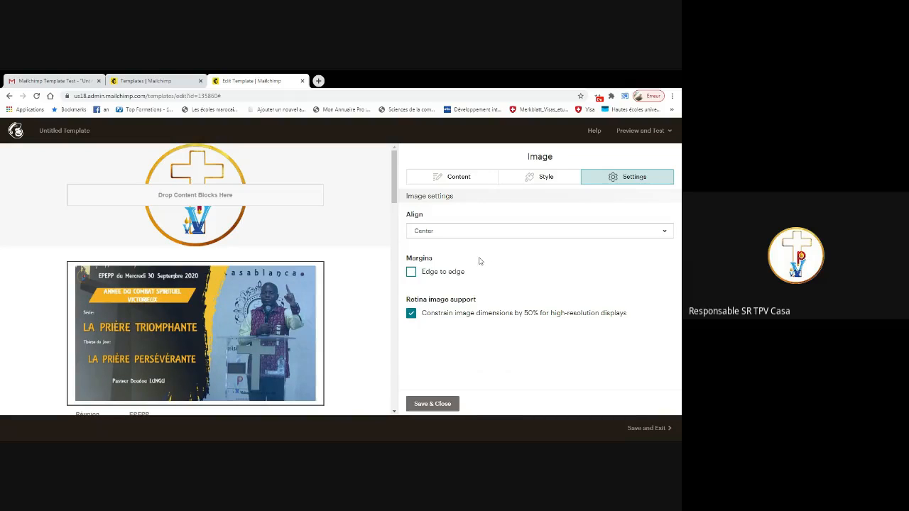
pyautogui.click(414, 316)
# Keep the banner image's alignment at Center and check its border and rounded corner style options
pyautogui.click(595, 234)
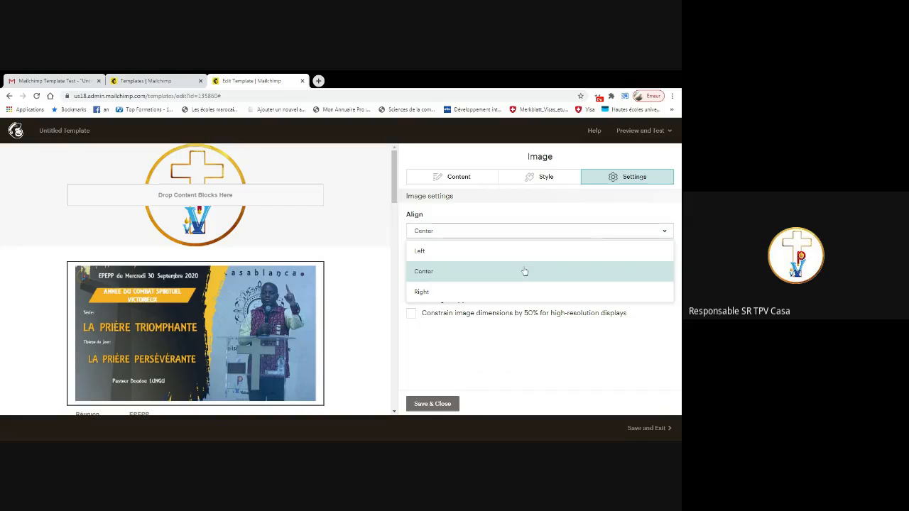
pyautogui.click(572, 272)
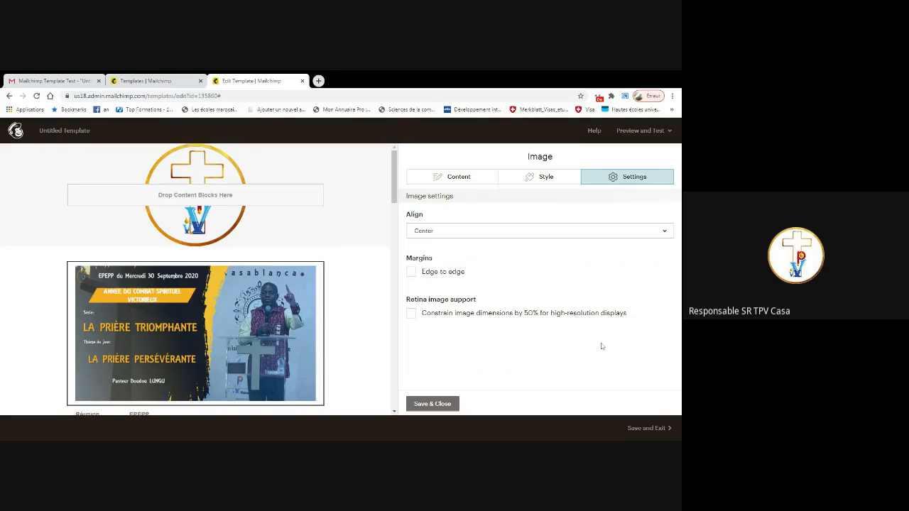
pyautogui.click(545, 177)
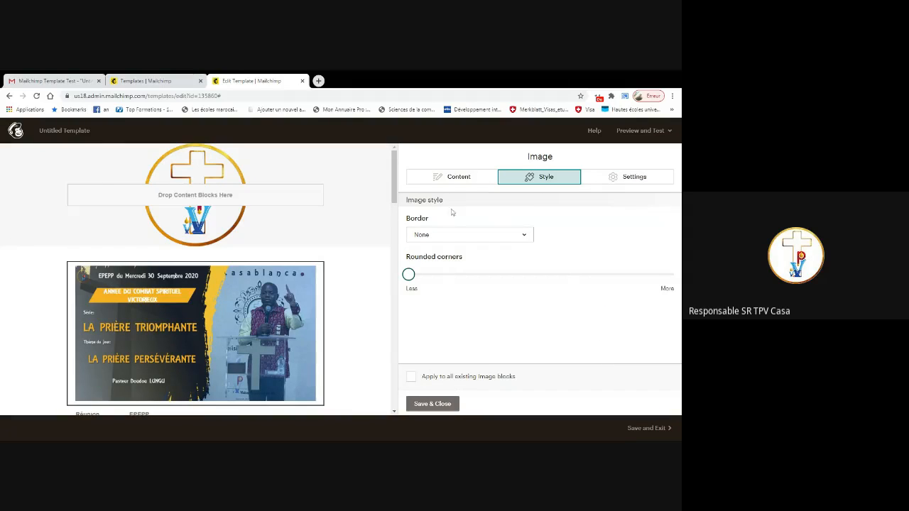
pyautogui.click(624, 177)
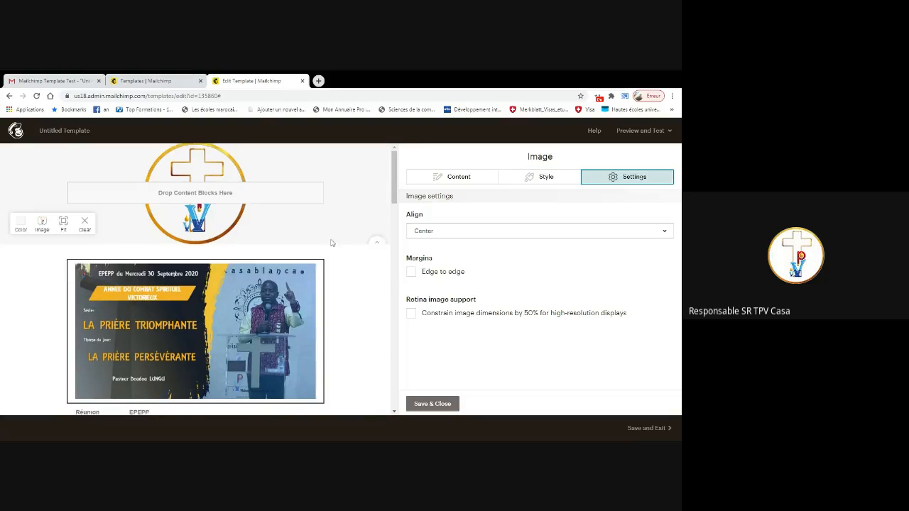
# Review the message text down to the footer and back up, and save and close the banner image's settings
pyautogui.scroll(-3, 363, 277)
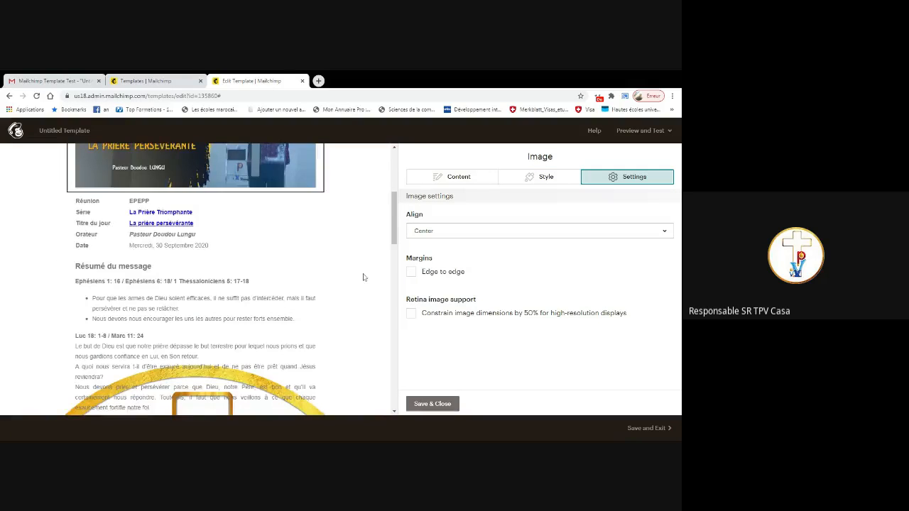
pyautogui.scroll(-10, 362, 276)
pyautogui.scroll(3, 361, 279)
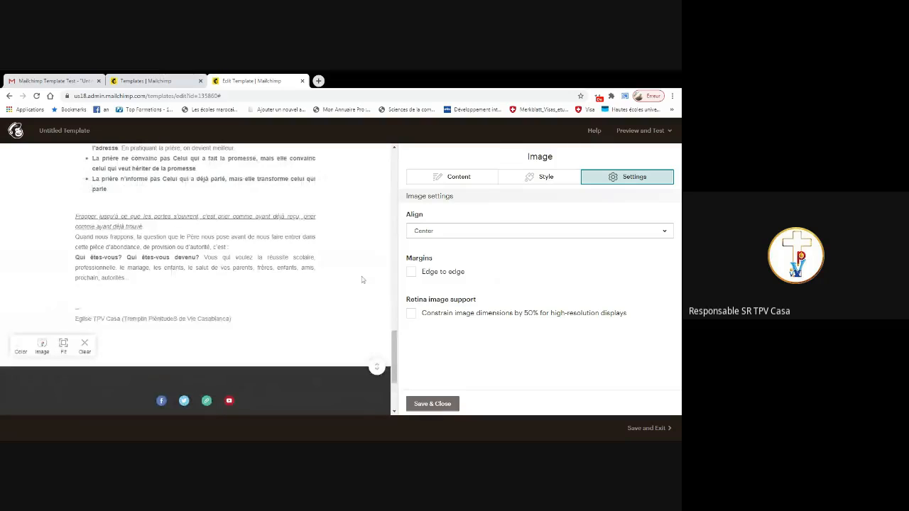
pyautogui.scroll(3, 362, 279)
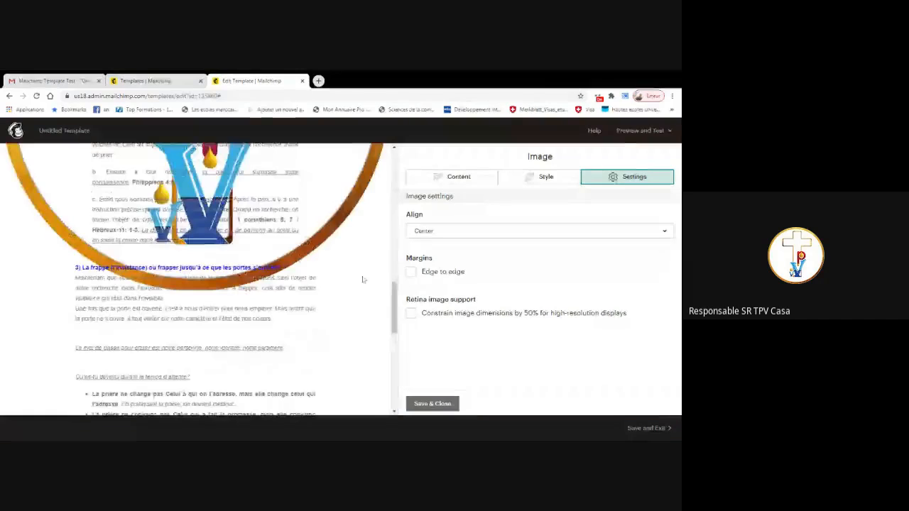
pyautogui.scroll(3, 362, 279)
pyautogui.scroll(1, 362, 279)
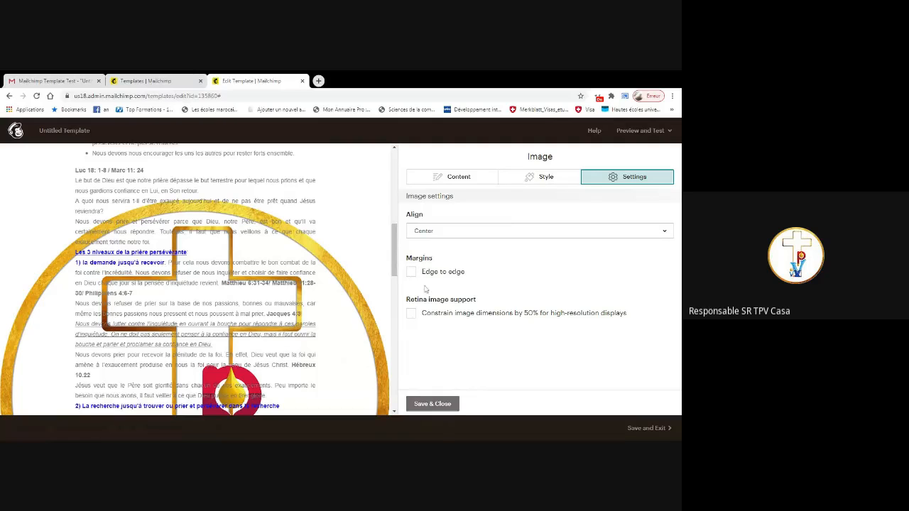
pyautogui.click(441, 408)
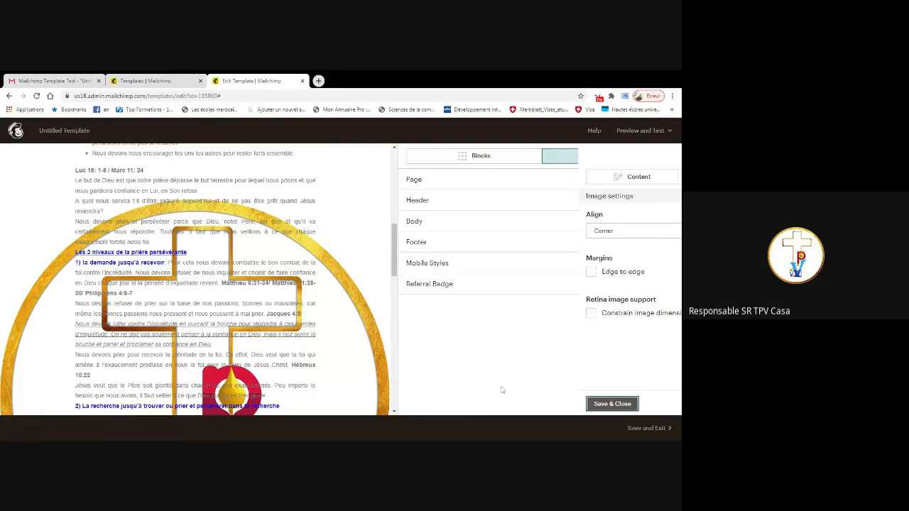
# Save the template under the name "Résumé Culte du 30"
pyautogui.click(651, 428)
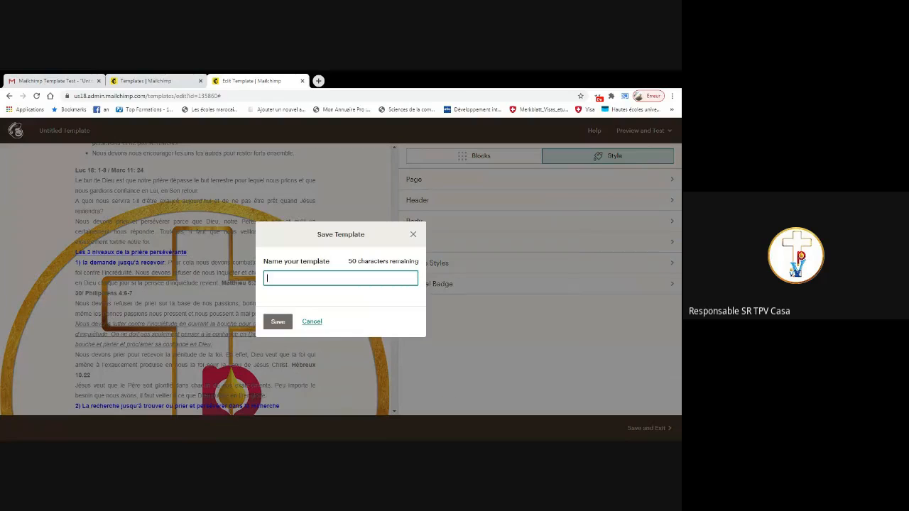
pyautogui.write('Ré')
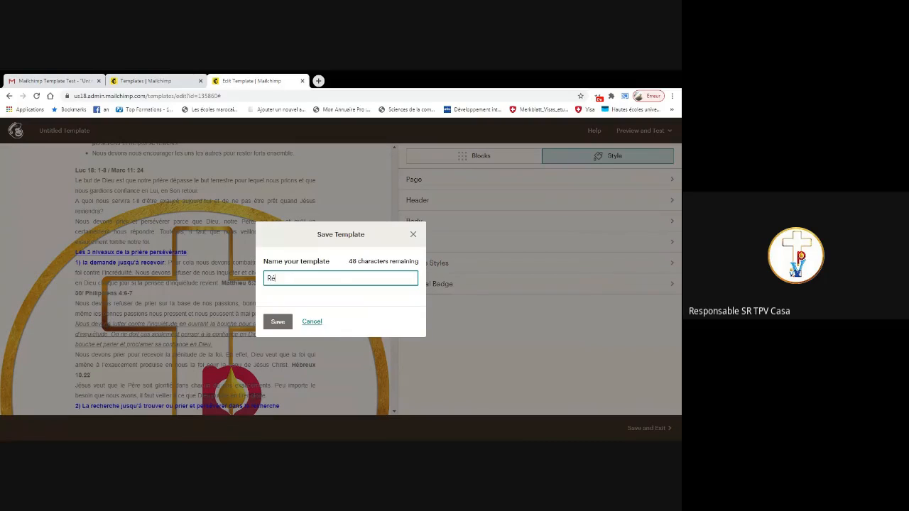
pyautogui.write('sumé Culte du 30')
pyautogui.click(277, 323)
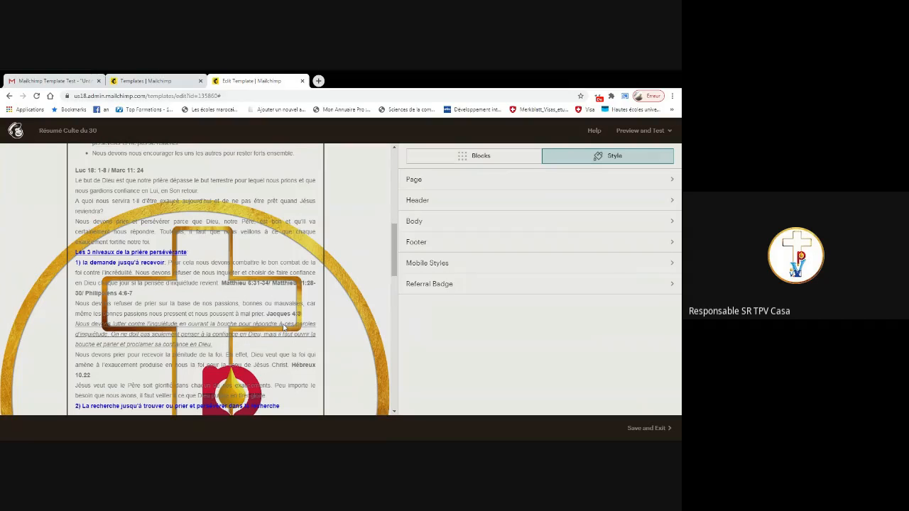